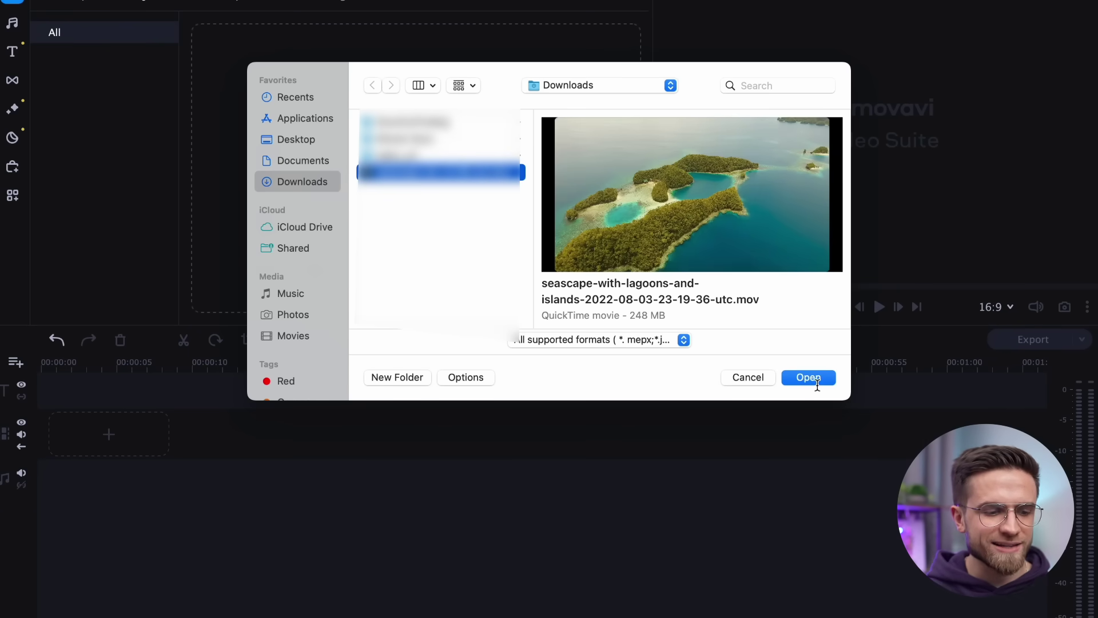
Import the seascape clip onto the timeline and stack four empty title tracks above it.
left_click(808, 378)
left_click_drag(280, 104, 57, 412)
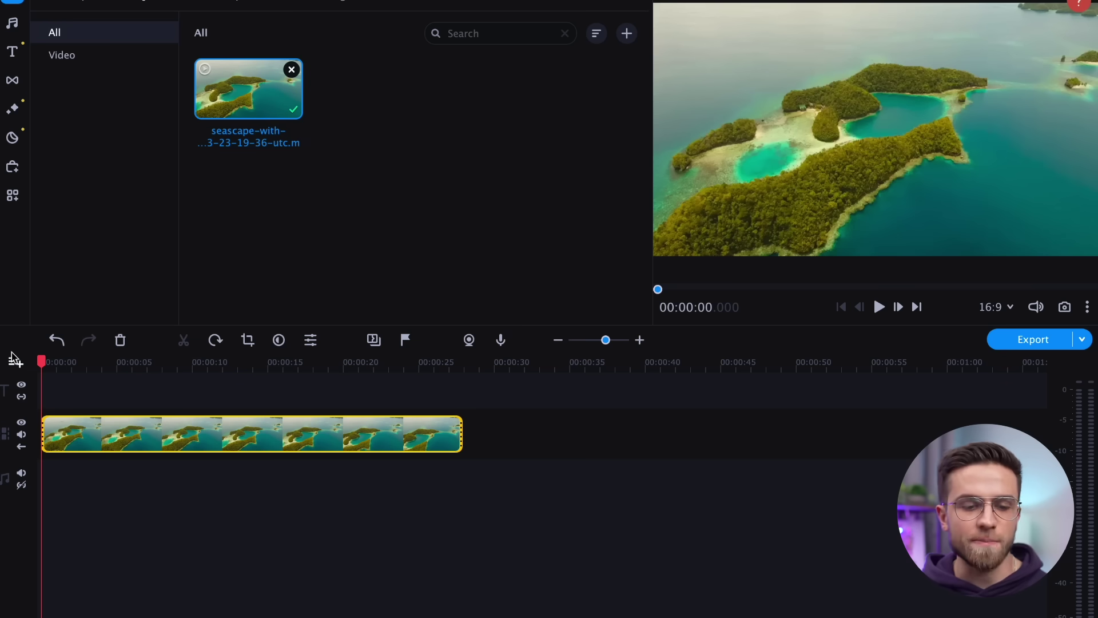
left_click(15, 359)
left_click(43, 432)
left_click(15, 362)
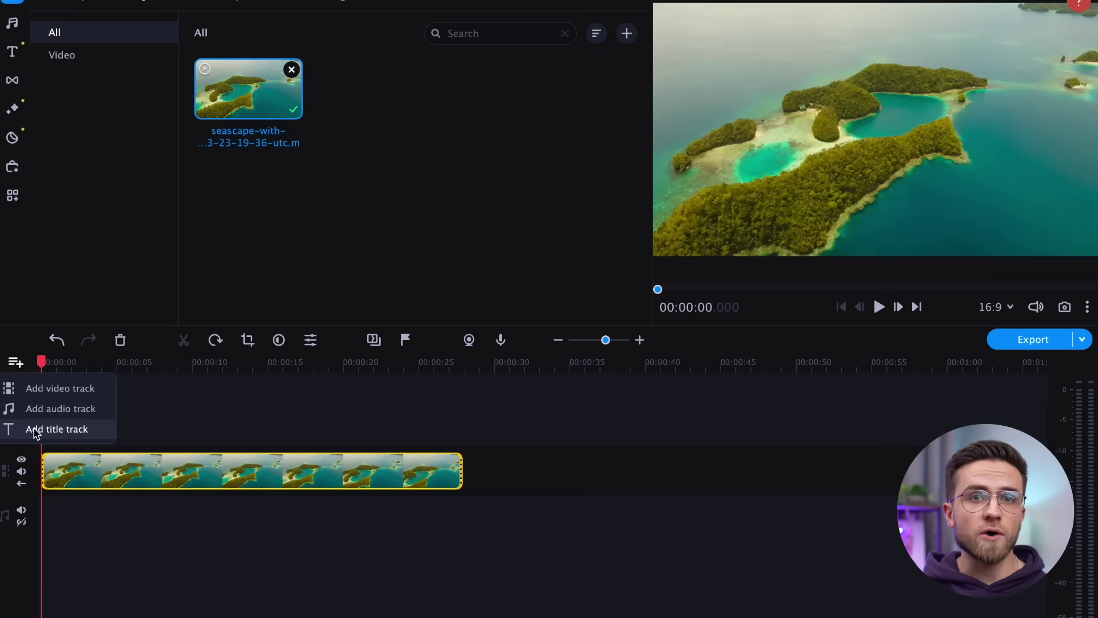
left_click(42, 344)
left_click(16, 370)
left_click(36, 429)
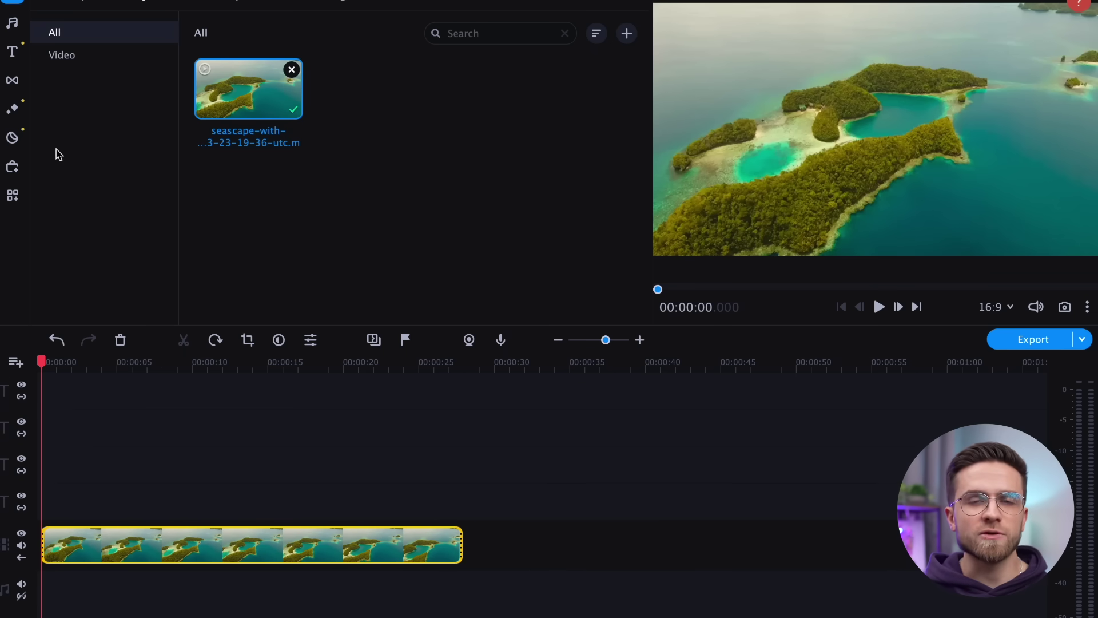
Add a Simple text title reading 'B' and move it toward the left of the frame.
left_click(12, 52)
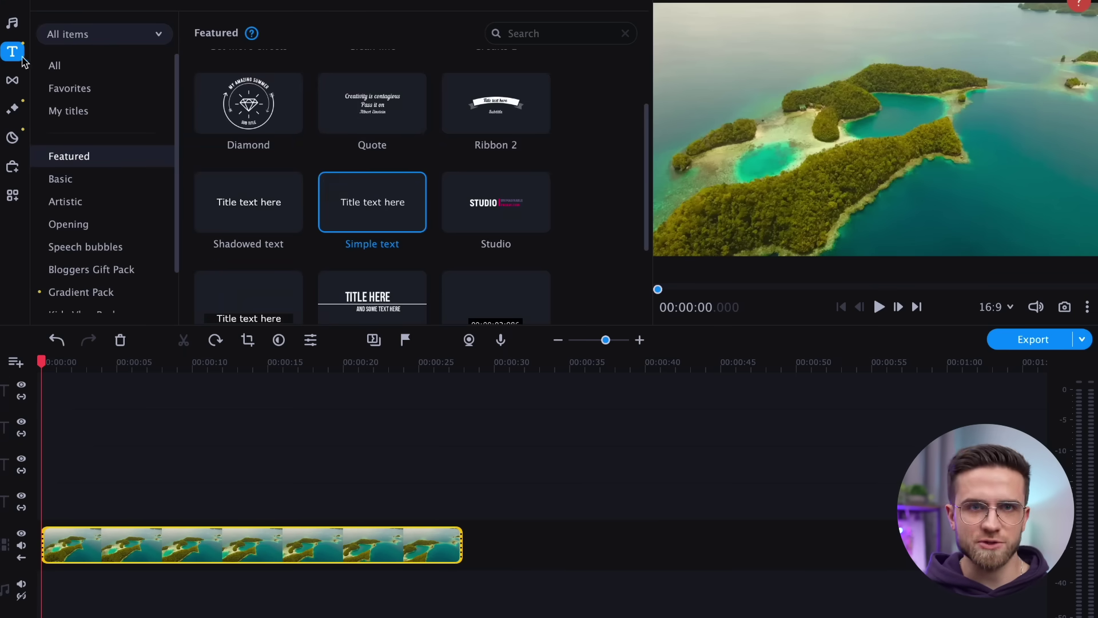
left_click(375, 209)
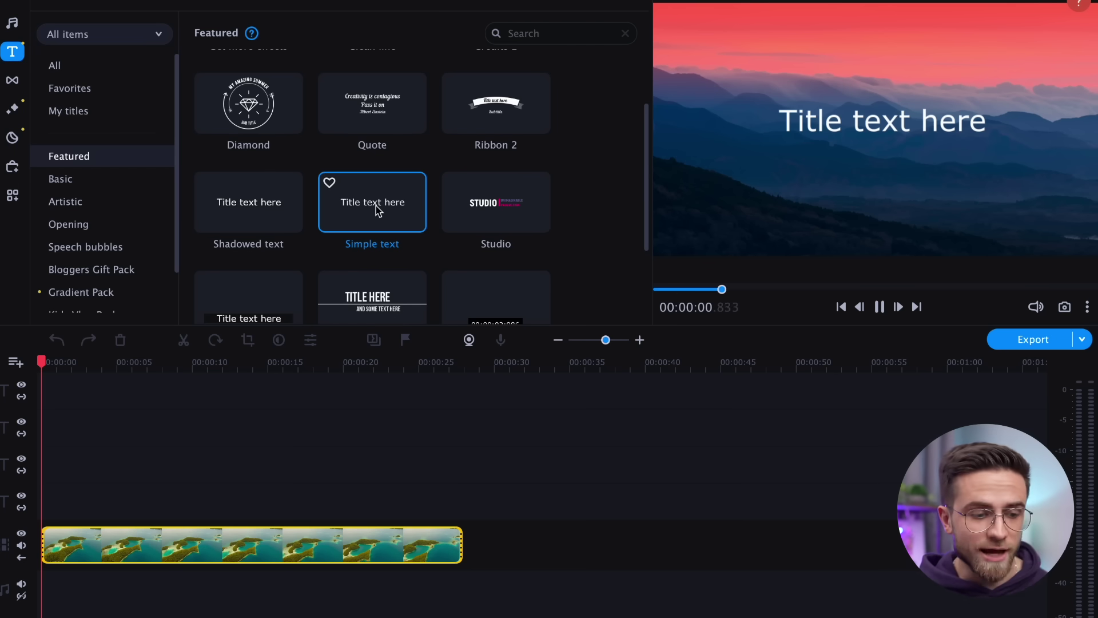
left_click_drag(376, 209, 82, 508)
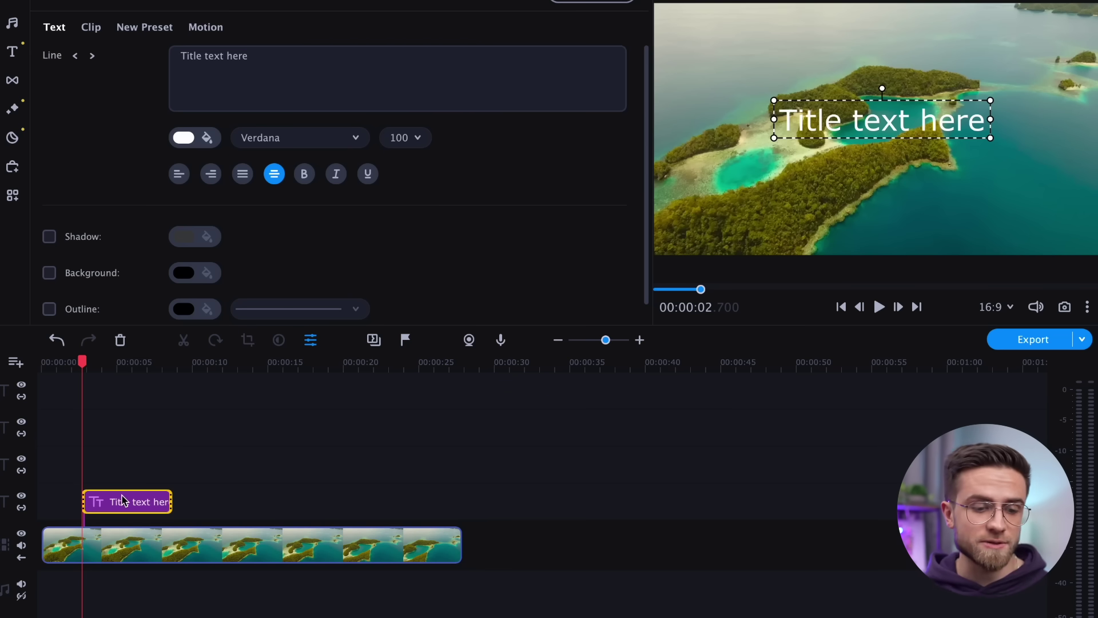
left_click(123, 501)
left_click(259, 106)
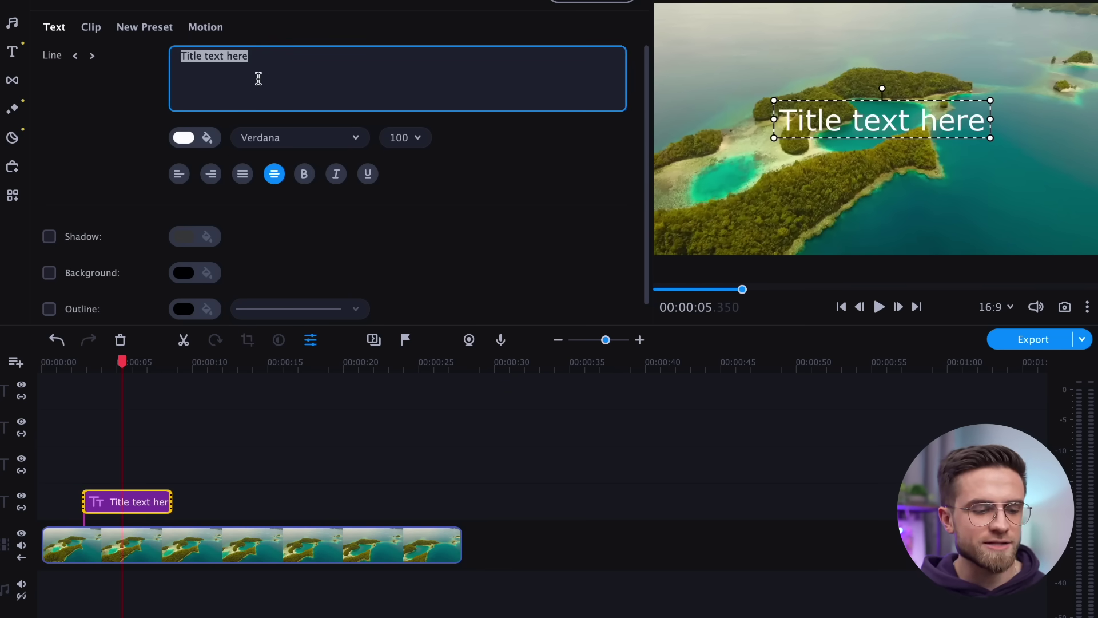
type("B")
left_click(211, 405)
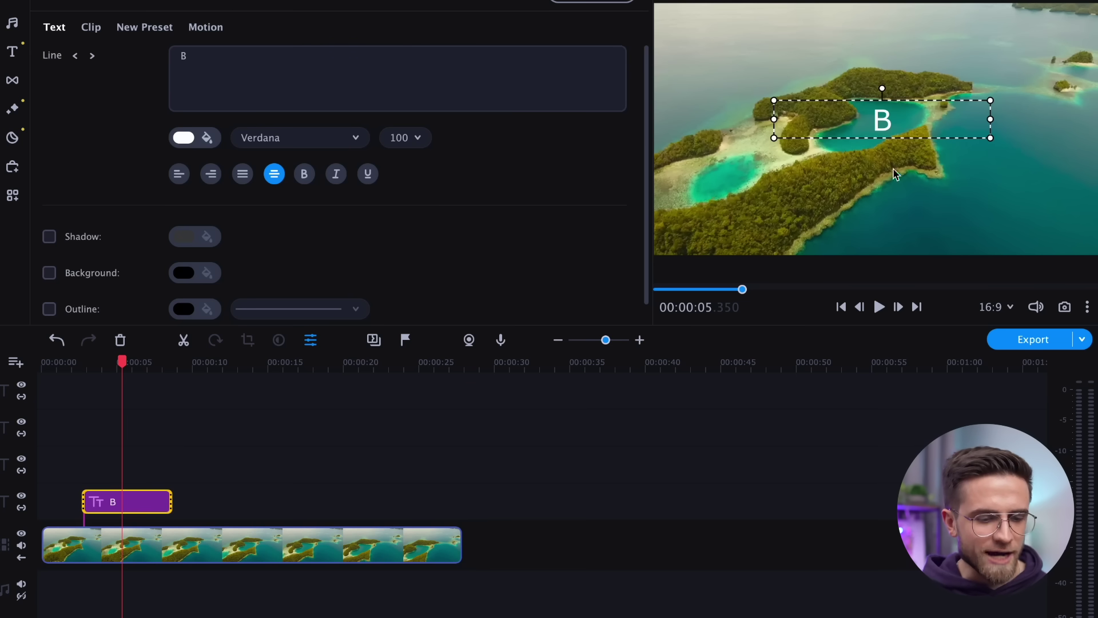
left_click_drag(886, 129, 775, 141)
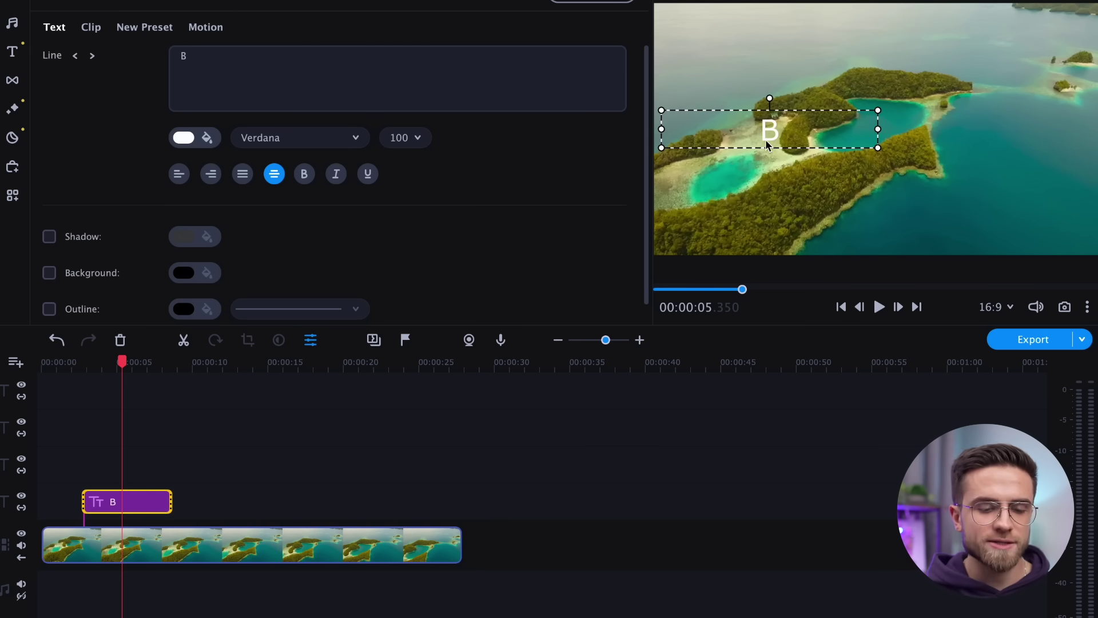
Add another Simple text title on the track above B for the next letter.
left_click(12, 53)
left_click_drag(377, 220, 89, 430)
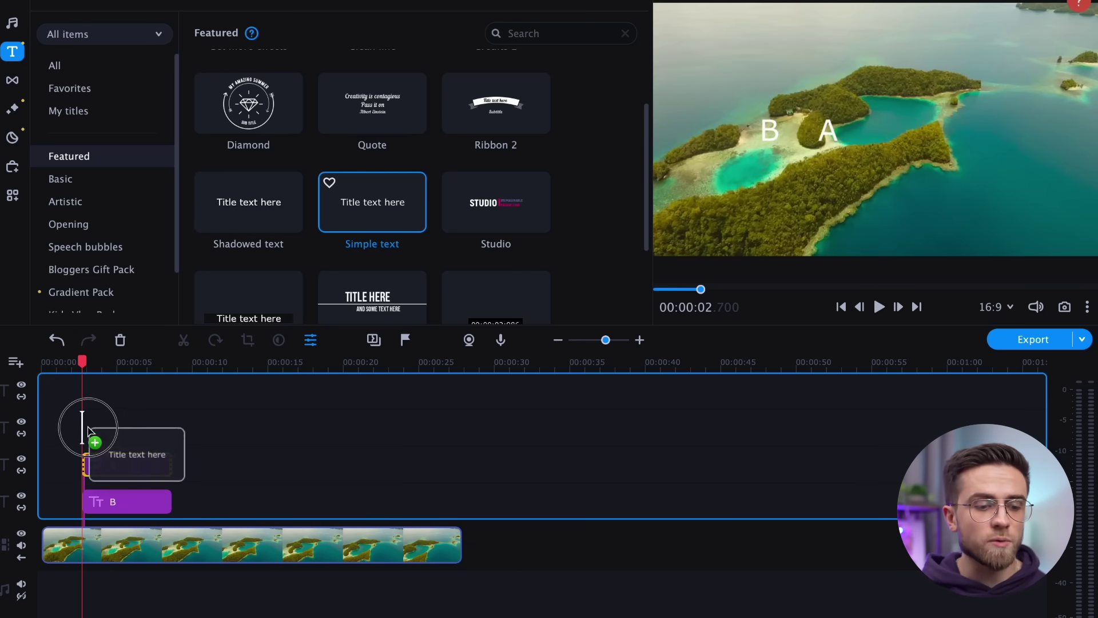
left_click_drag(88, 430, 89, 430)
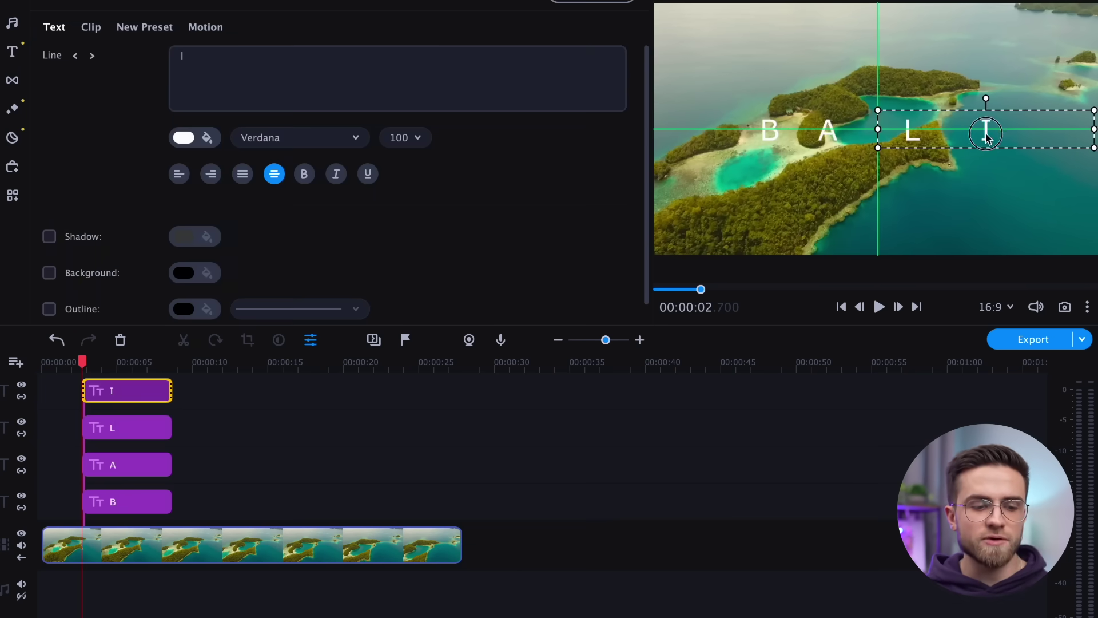
left_click(106, 499)
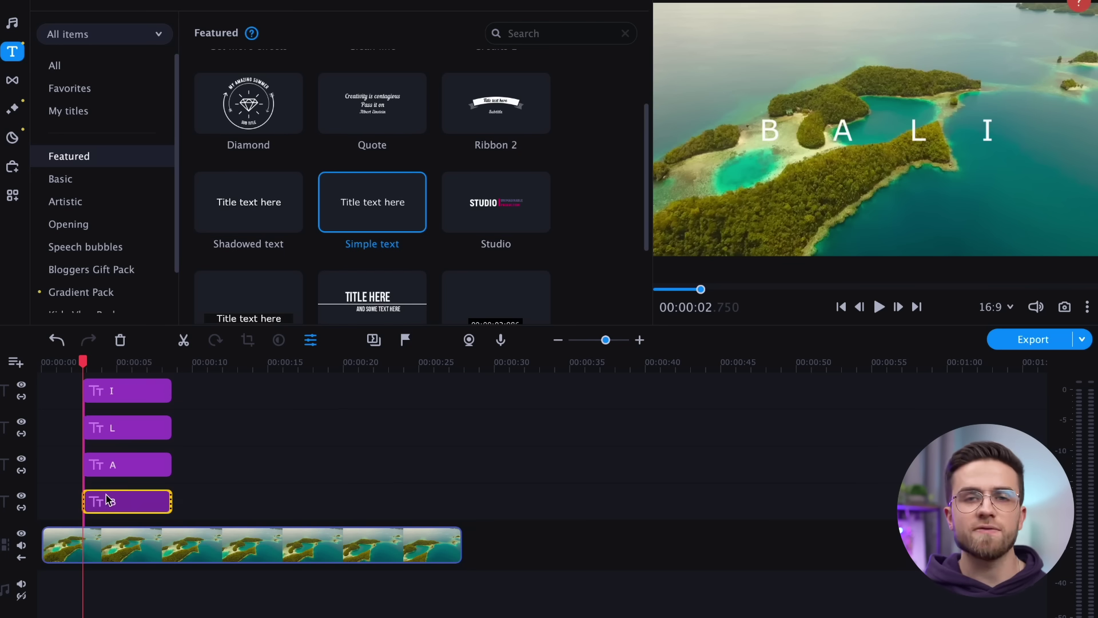
Keyframe-animate B to enter from beyond the left edge, and move L lower in the frame.
left_click(13, 200)
left_click(97, 146)
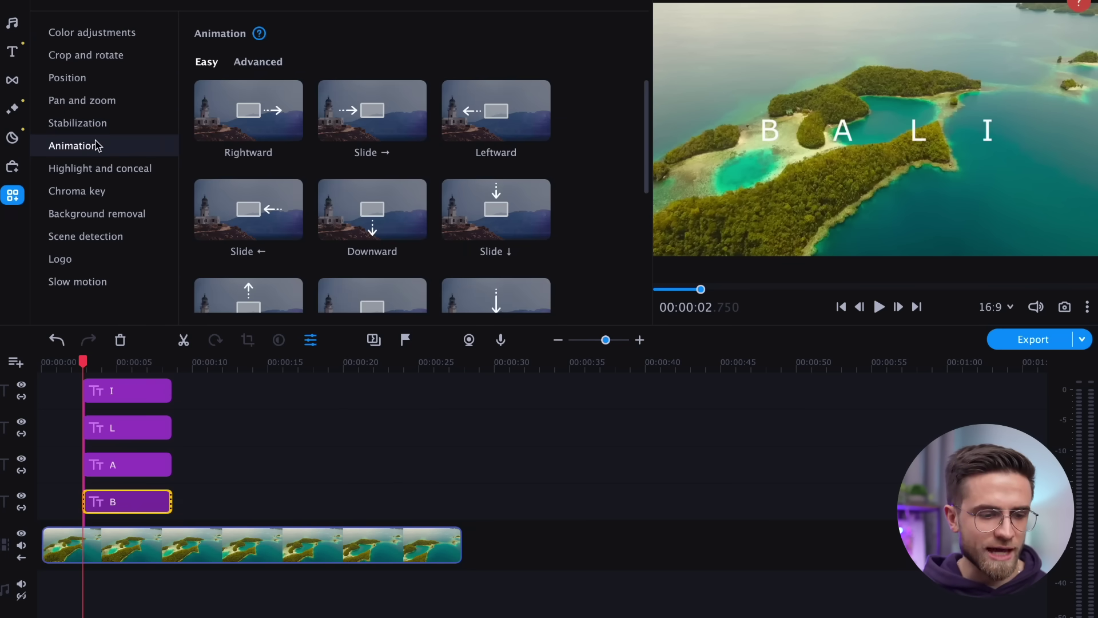
left_click(252, 64)
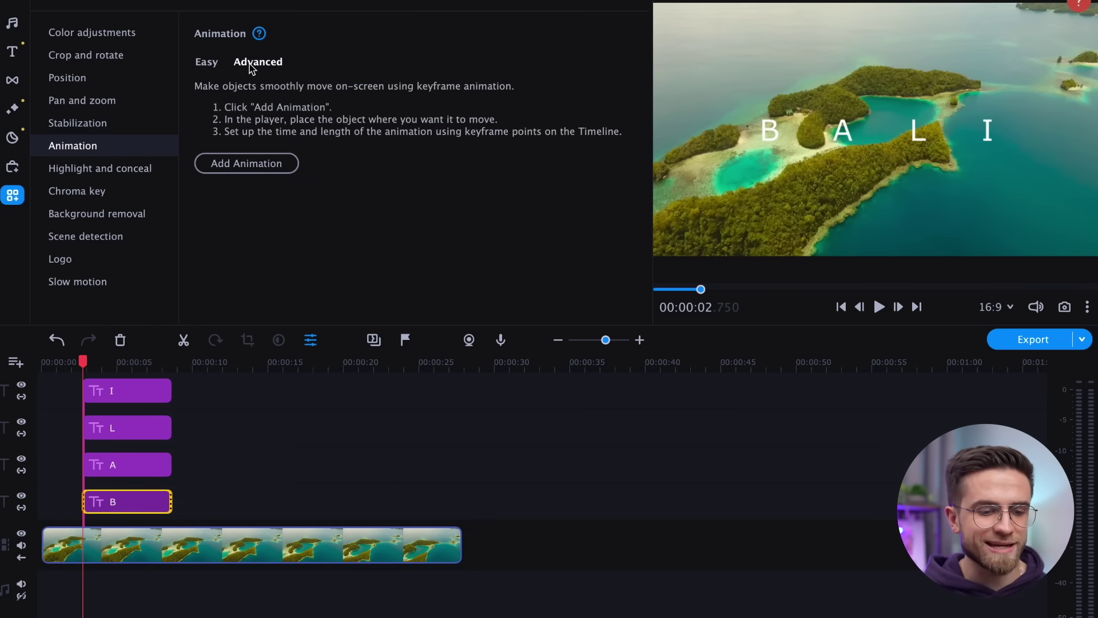
left_click(240, 164)
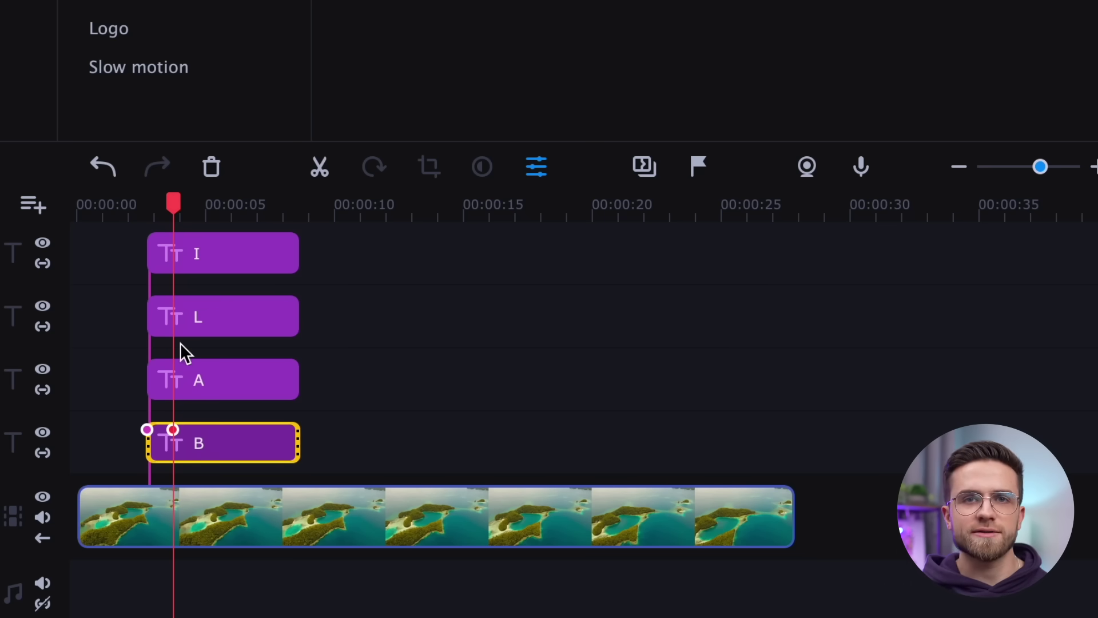
left_click(148, 430)
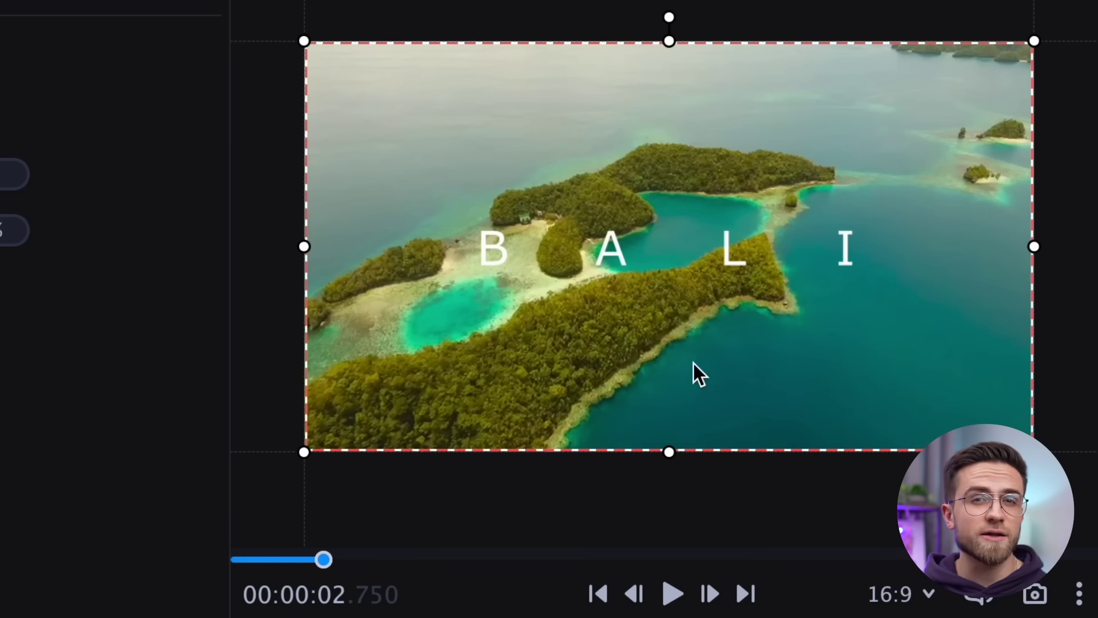
left_click_drag(693, 363, 487, 351)
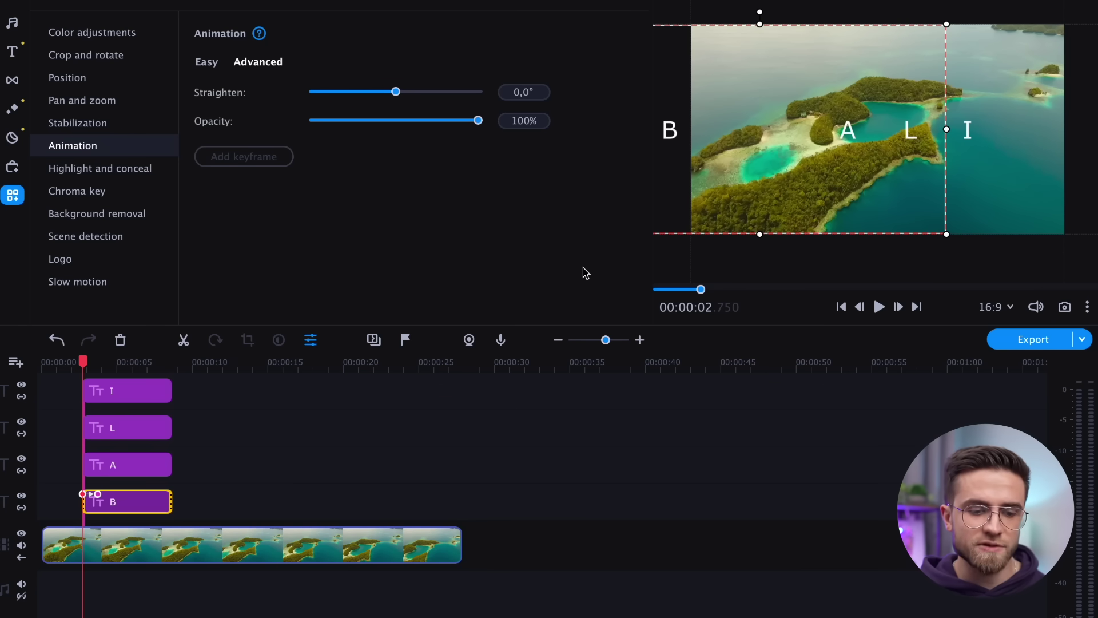
left_click_drag(910, 130, 913, 241)
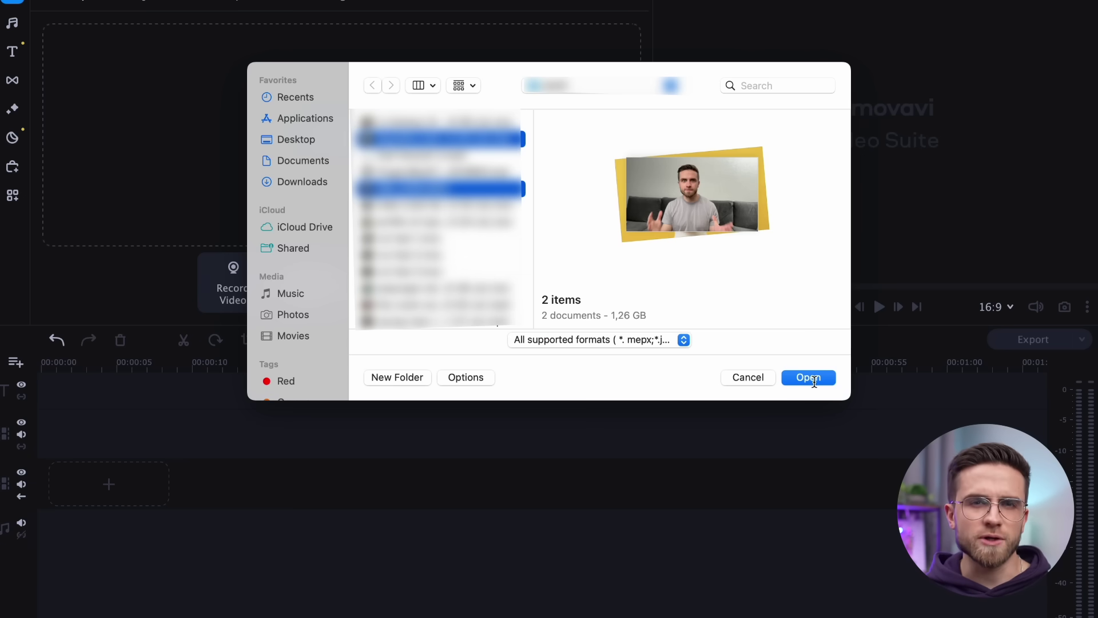
Import both clips, put IMG_0304 on the main track, and trim the woman overlay to about 5 seconds.
left_click(808, 378)
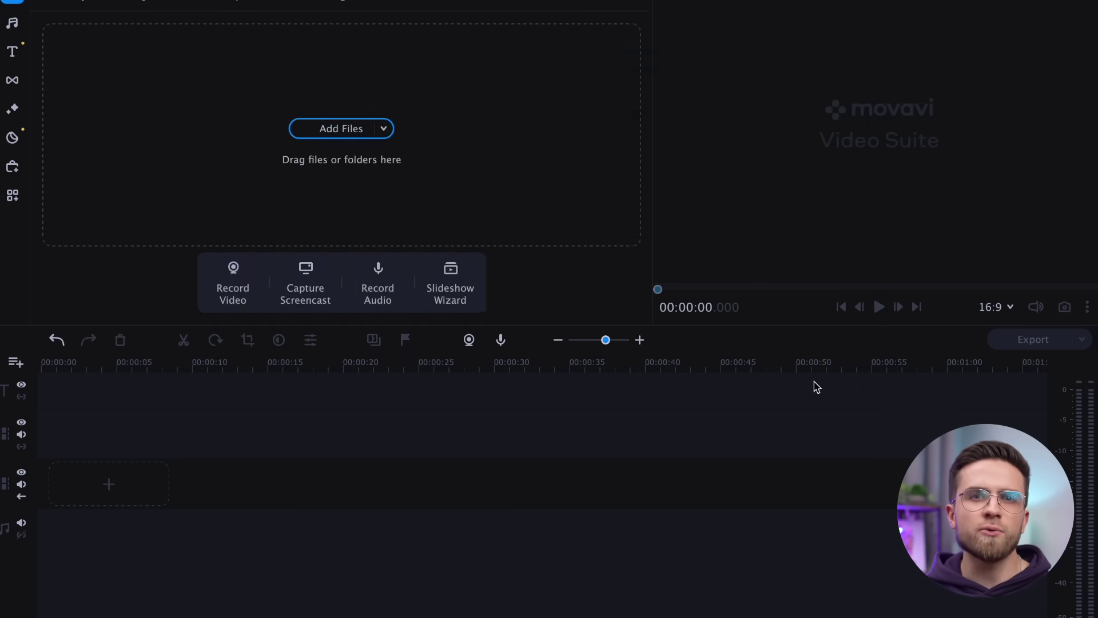
left_click(372, 175)
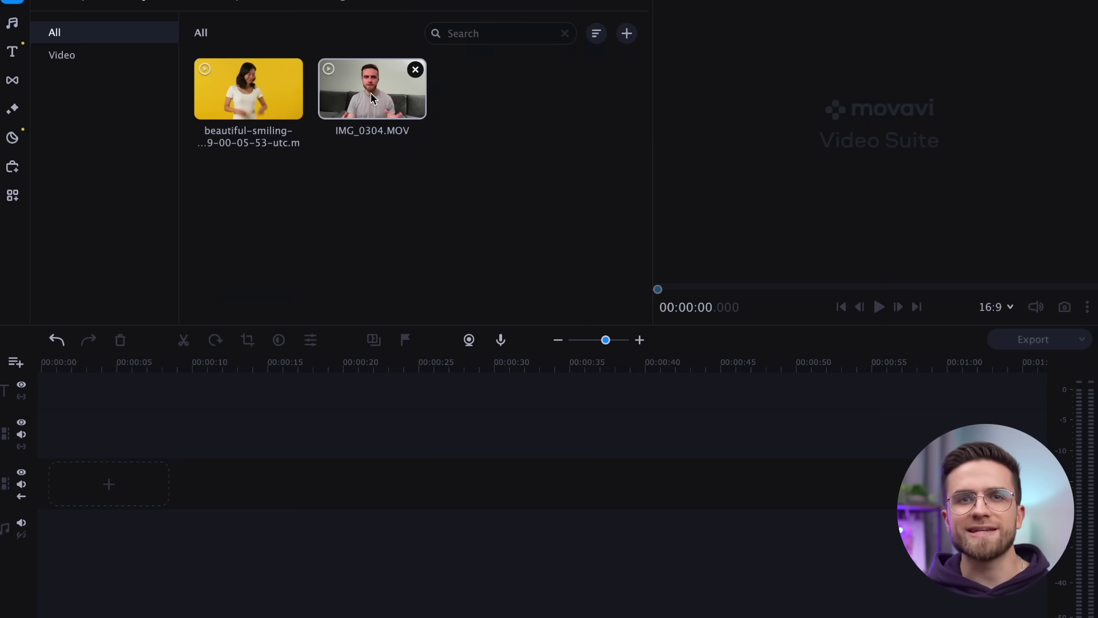
left_click_drag(371, 93, 79, 446)
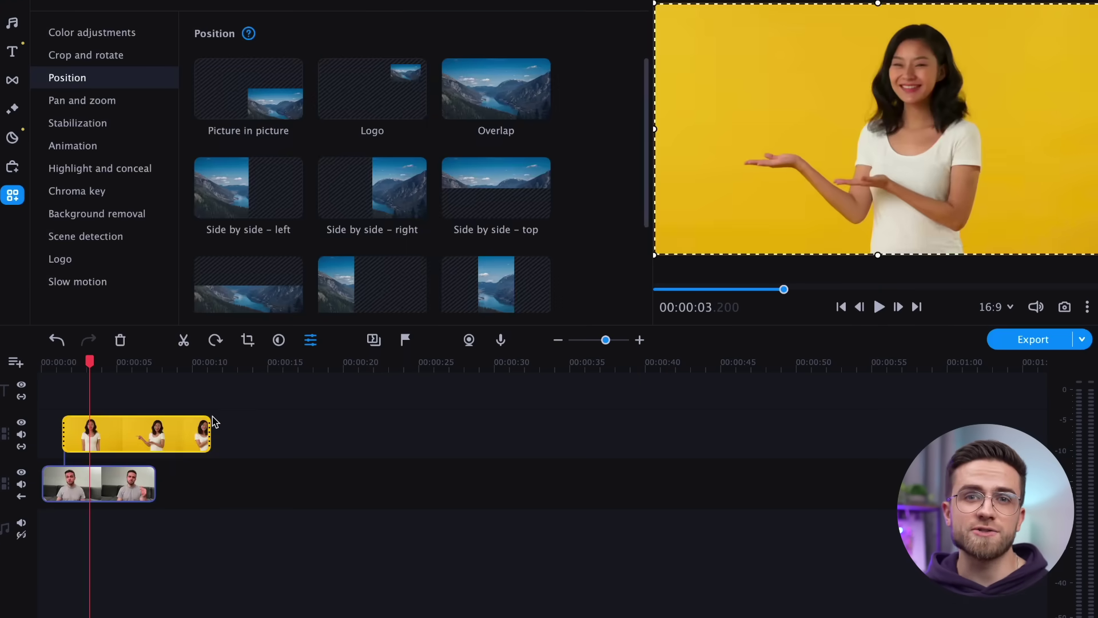
left_click_drag(211, 429, 120, 435)
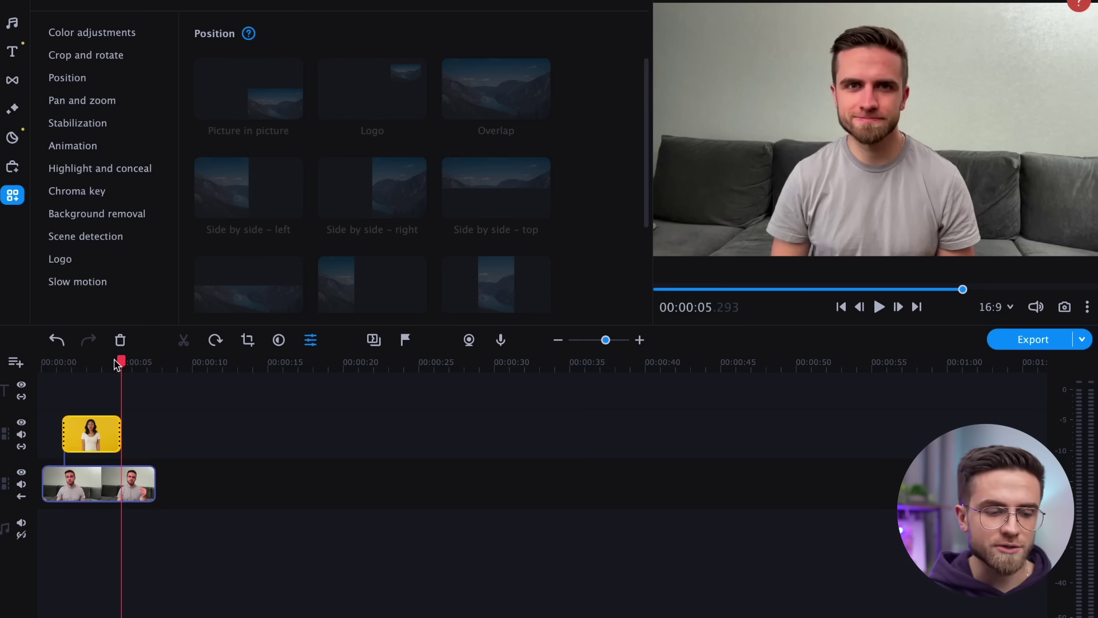
left_click_drag(84, 358, 63, 361)
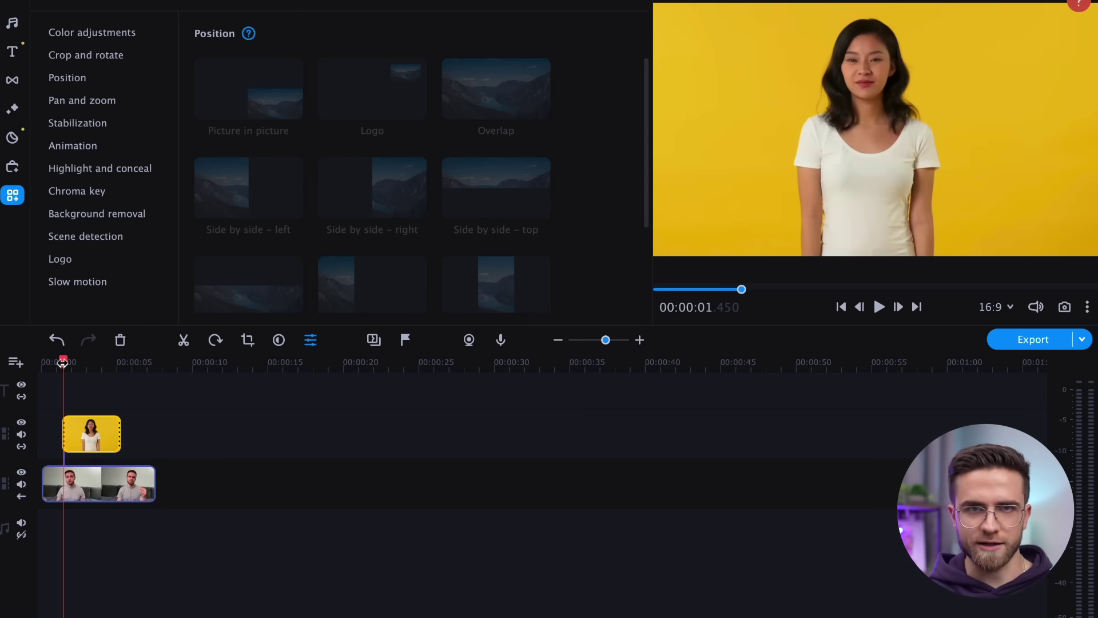
Remove the yellow background from the woman overlay clip.
left_click(110, 221)
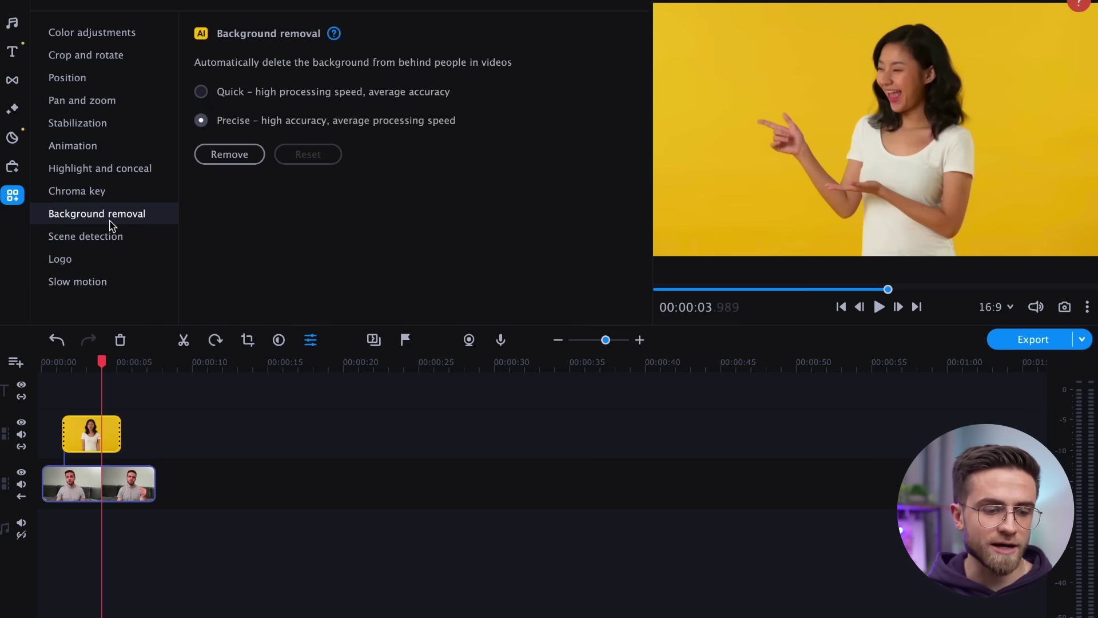
left_click(229, 155)
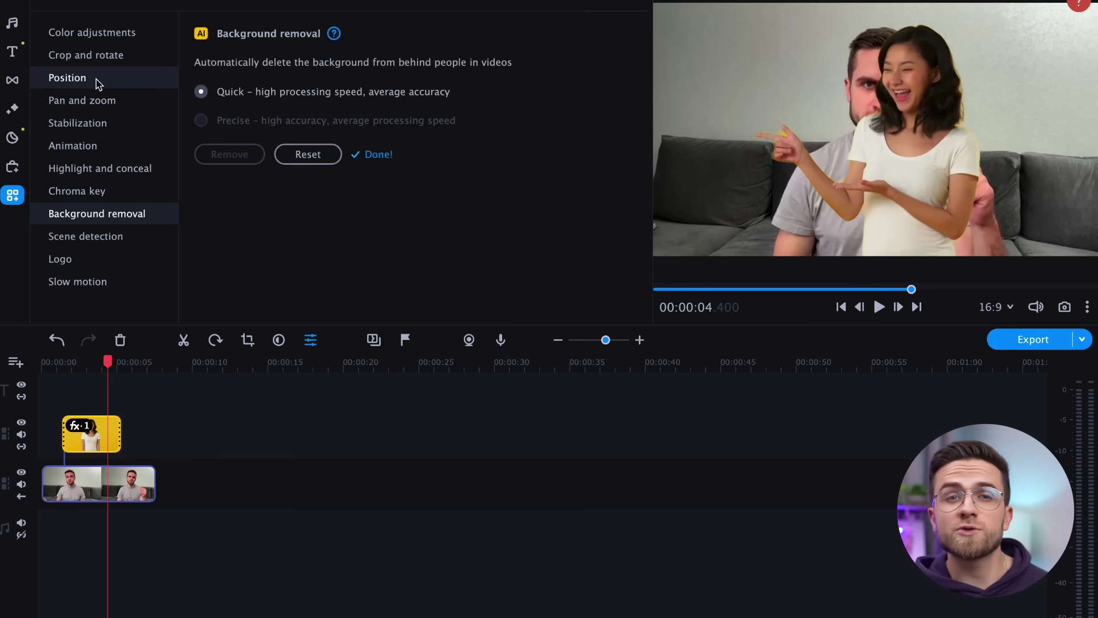
left_click(100, 84)
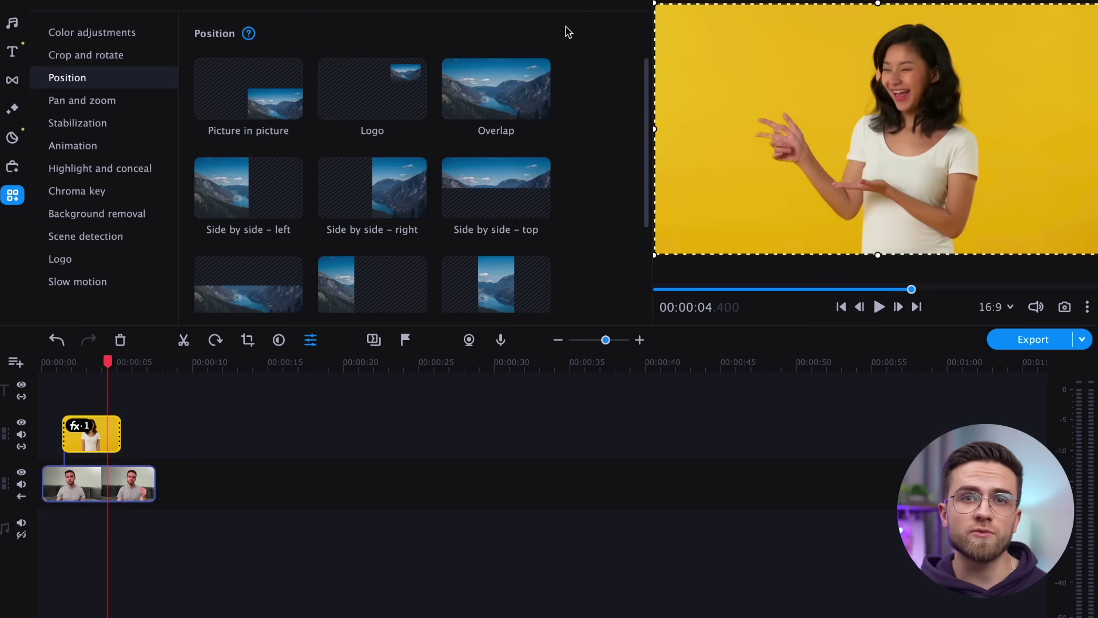
Shrink the woman overlay into the lower-right corner as picture-in-picture.
left_click_drag(655, 5, 927, 213)
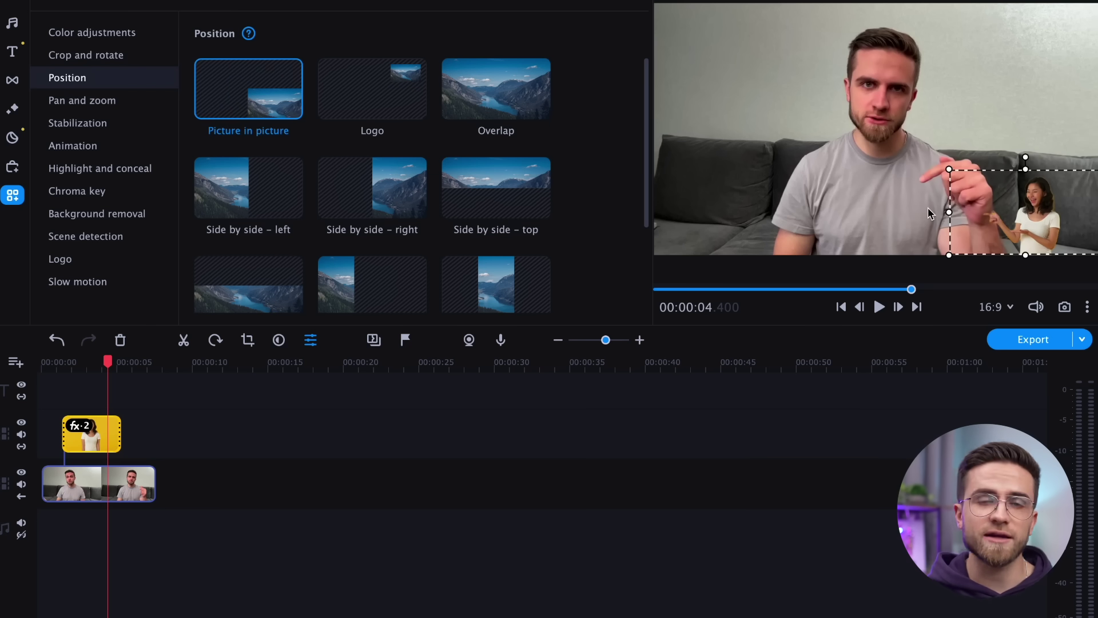
left_click_drag(1023, 213, 1073, 226)
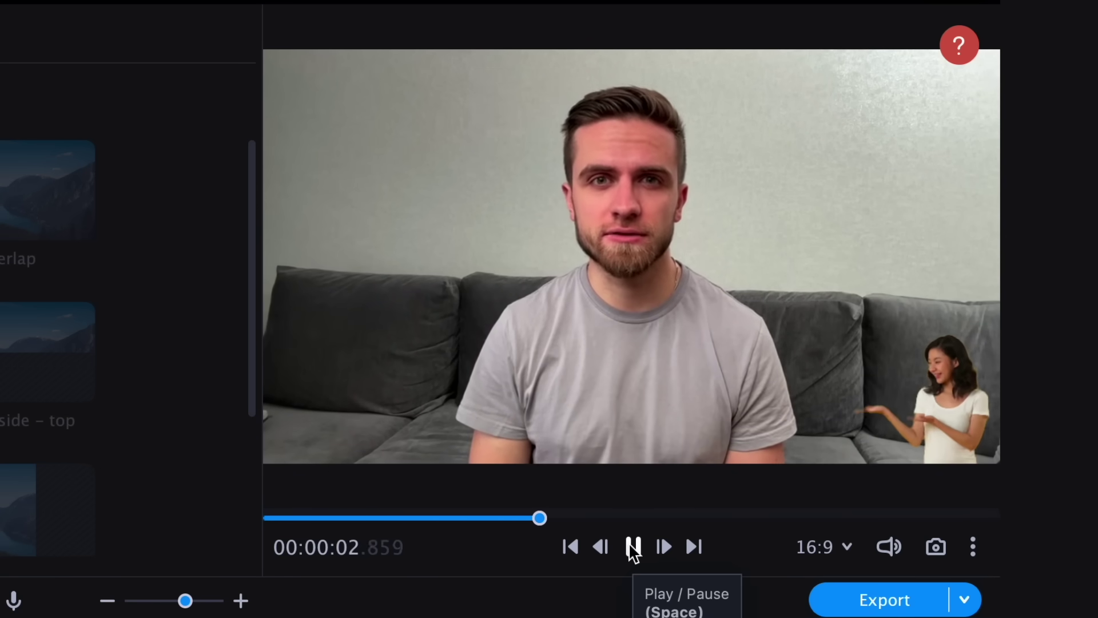
left_click(633, 547)
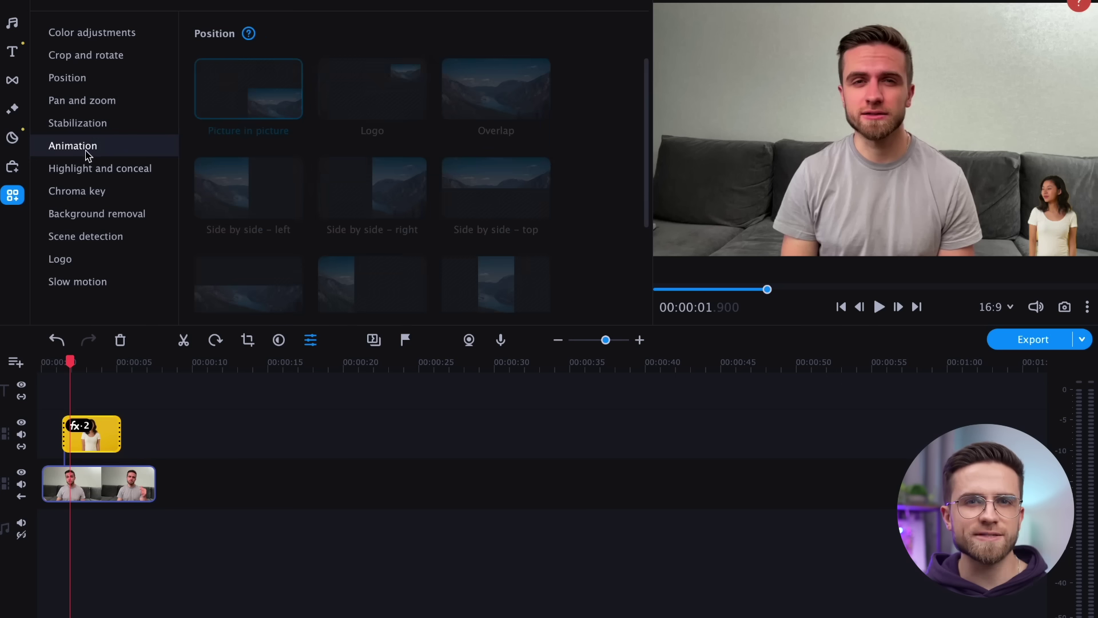
Add a keyframe animation to the overlay, shifting its starting position.
left_click(90, 154)
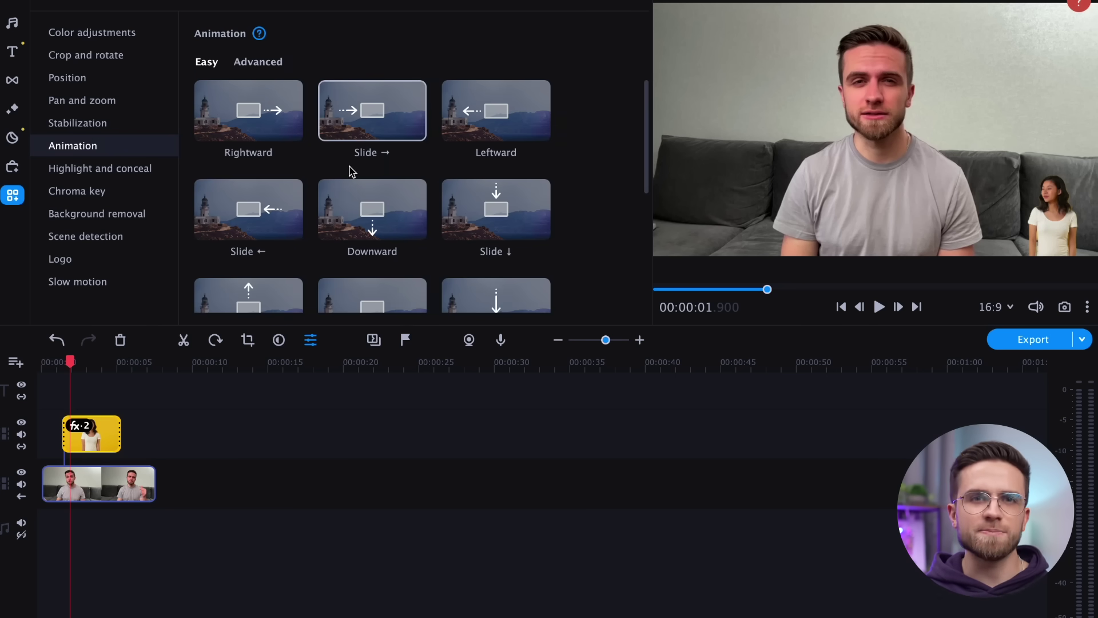
left_click(272, 63)
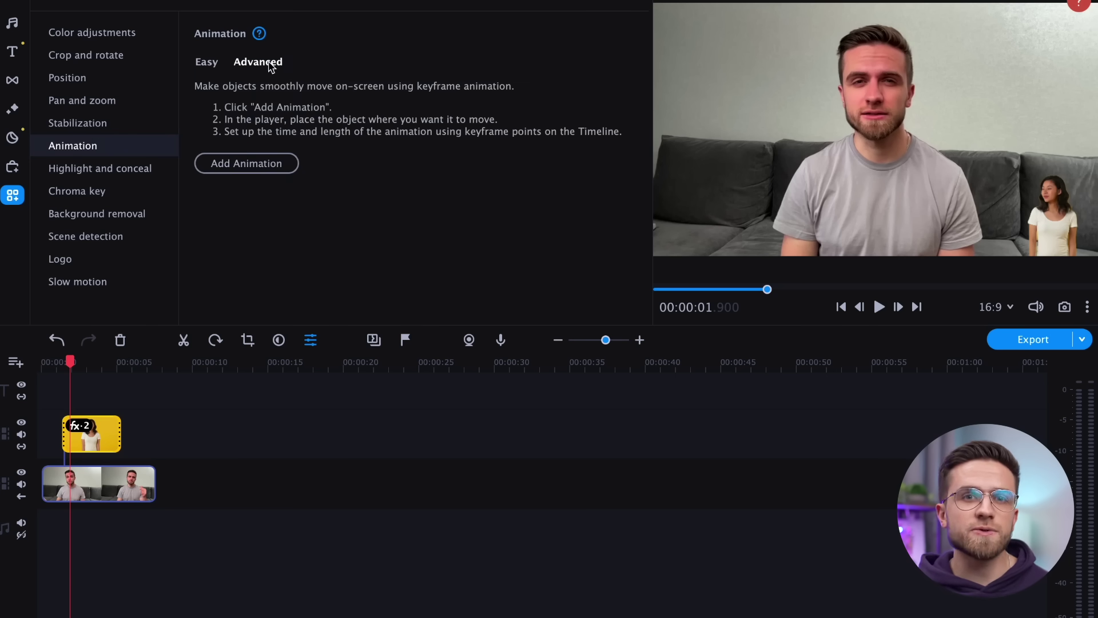
left_click(246, 163)
left_click_drag(885, 181, 927, 172)
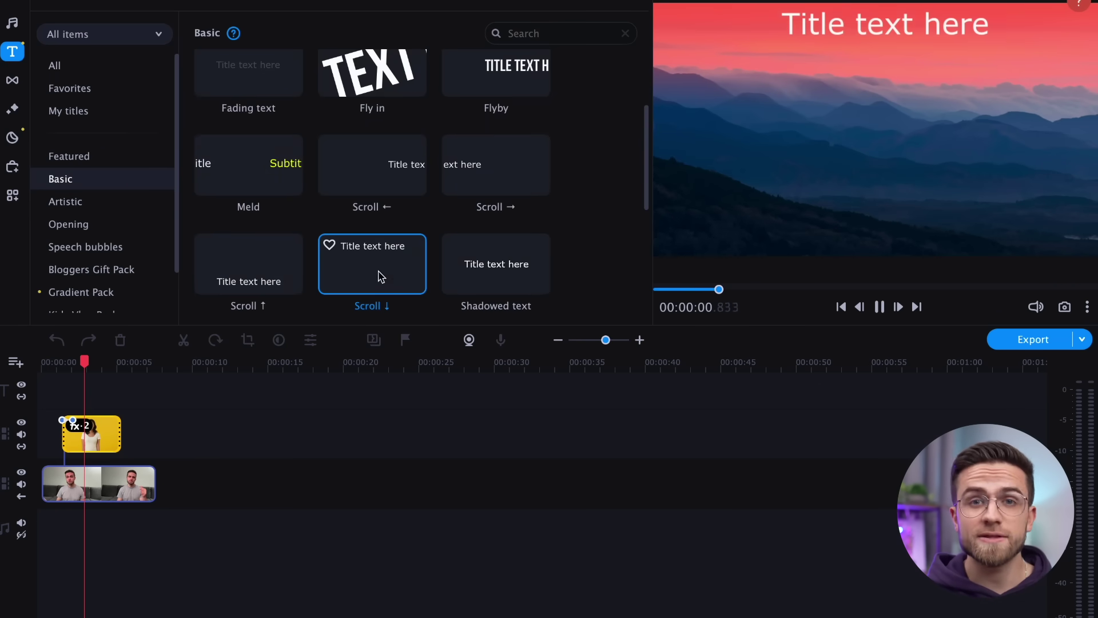
Add the Bloggers Gift Pack 'Social network 2' title lower-right, lengthened to about 5 seconds.
scroll(379, 234, "down", 1)
scroll(378, 234, "down", 3)
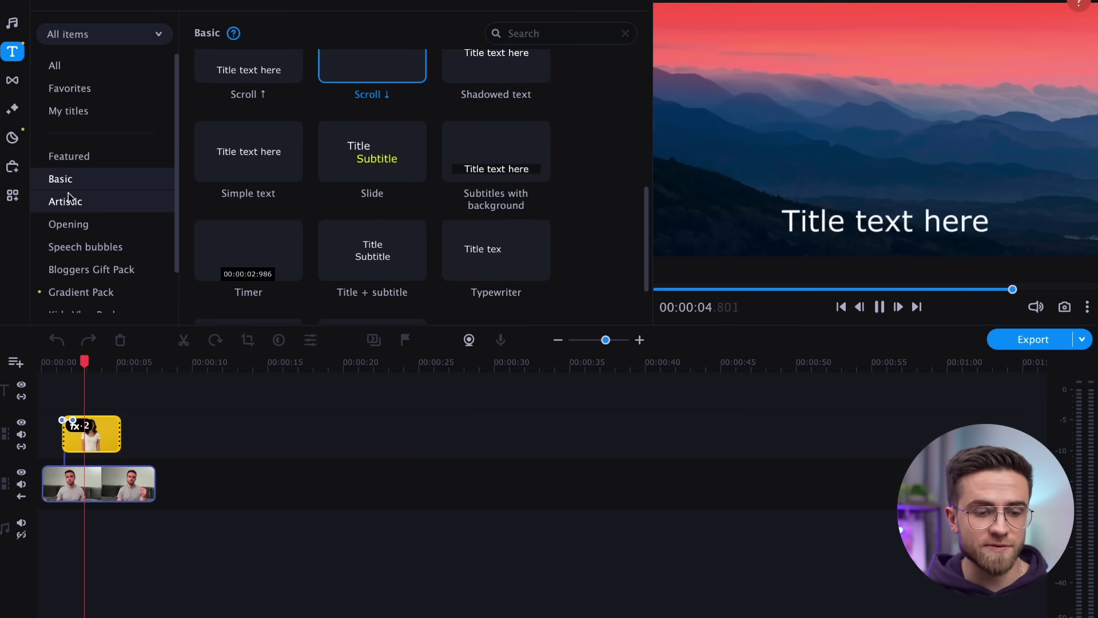
left_click(82, 244)
left_click(131, 270)
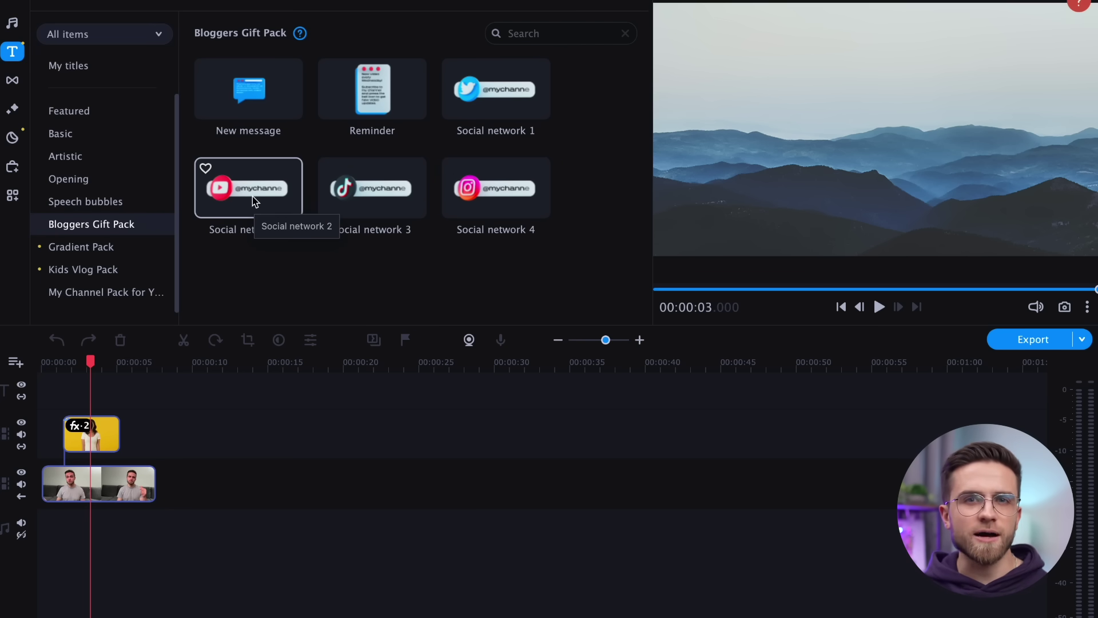
left_click_drag(254, 201, 175, 398)
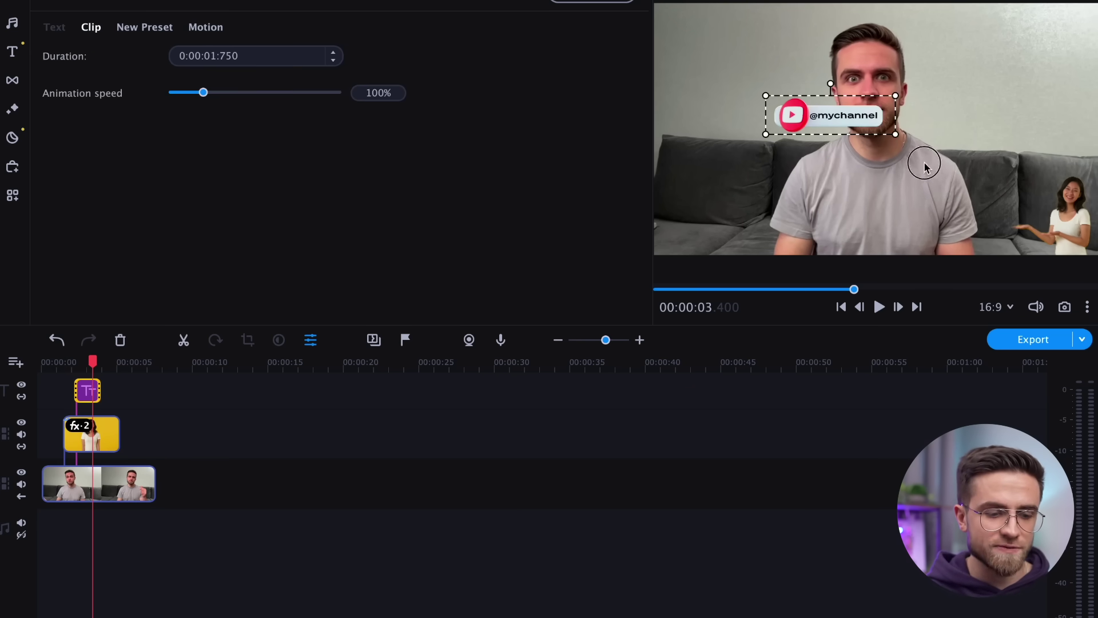
left_click_drag(925, 164, 984, 198)
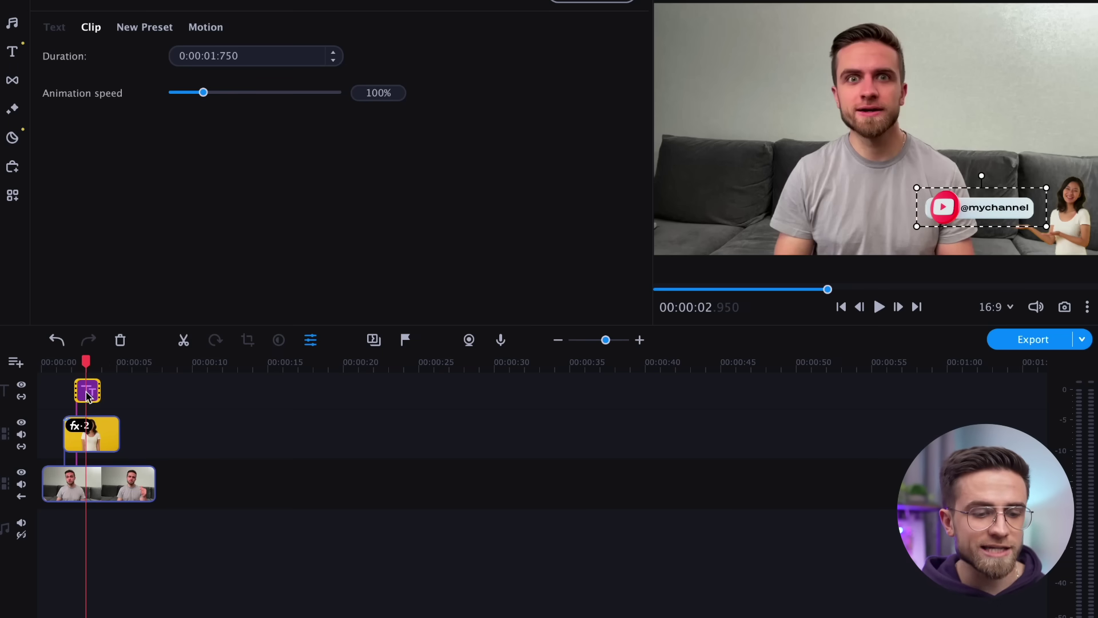
left_click_drag(100, 390, 125, 395)
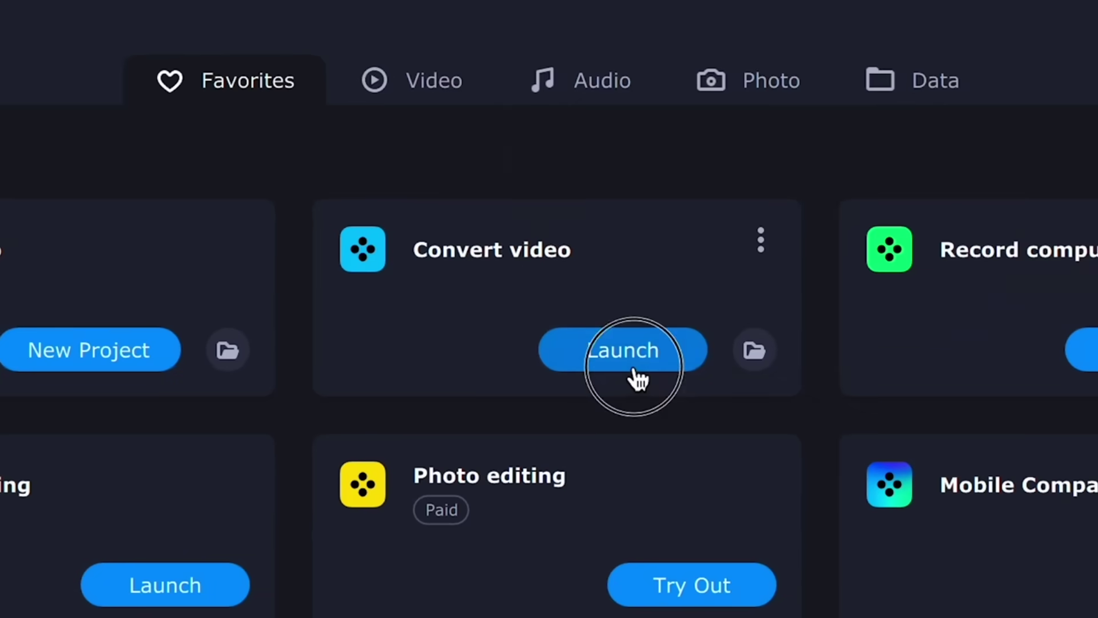
Launch the editor and run Precise background removal on the sofa clip.
left_click(636, 377)
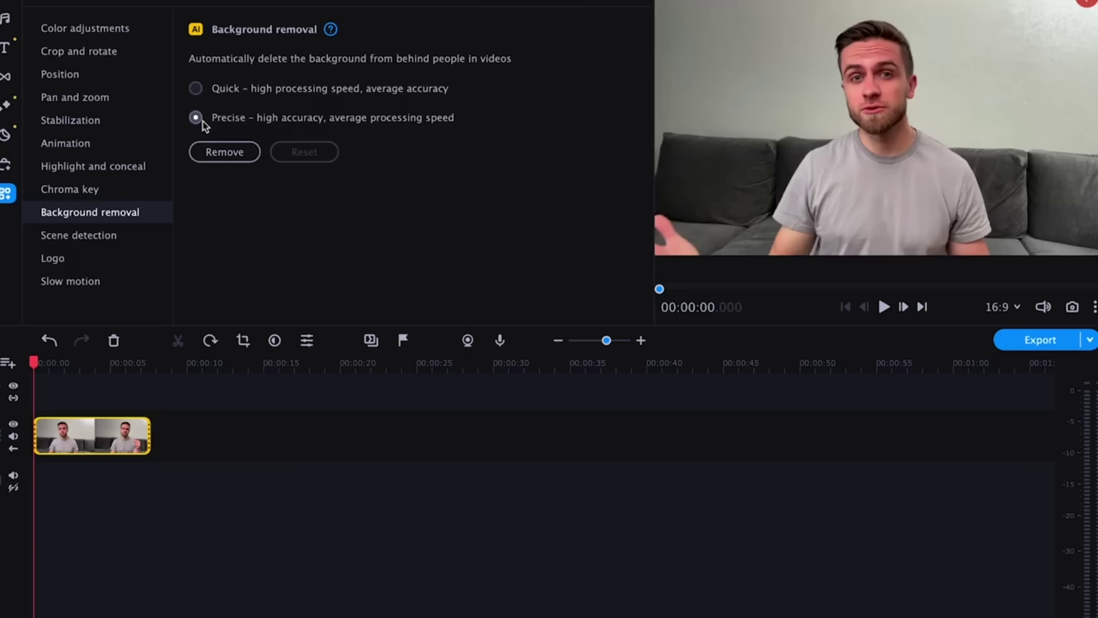
left_click(214, 152)
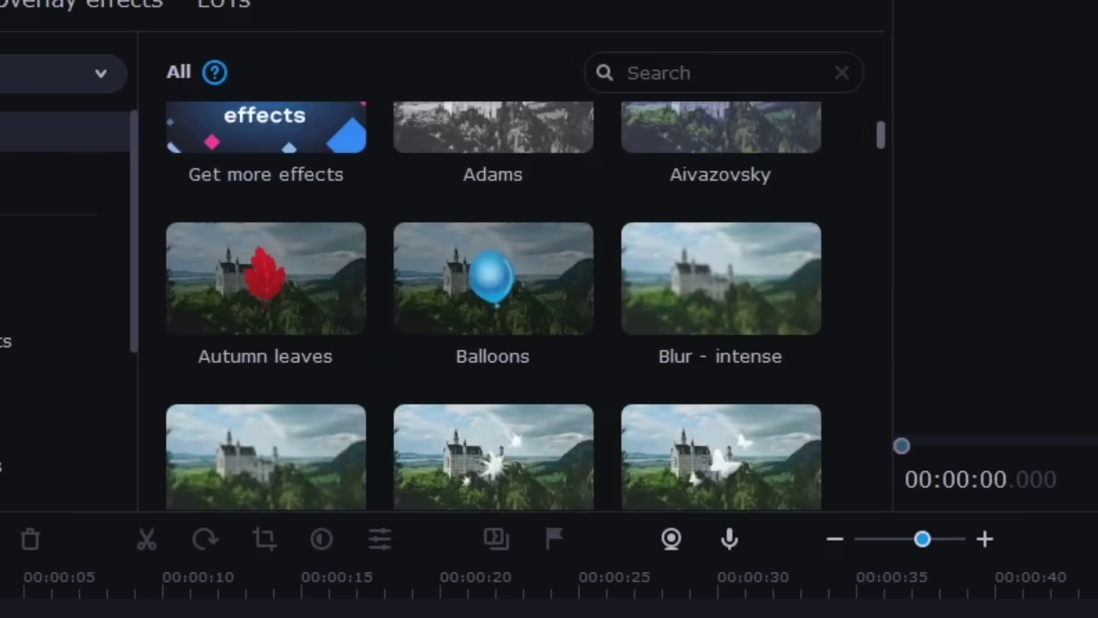
scroll(494, 303, "down", 20)
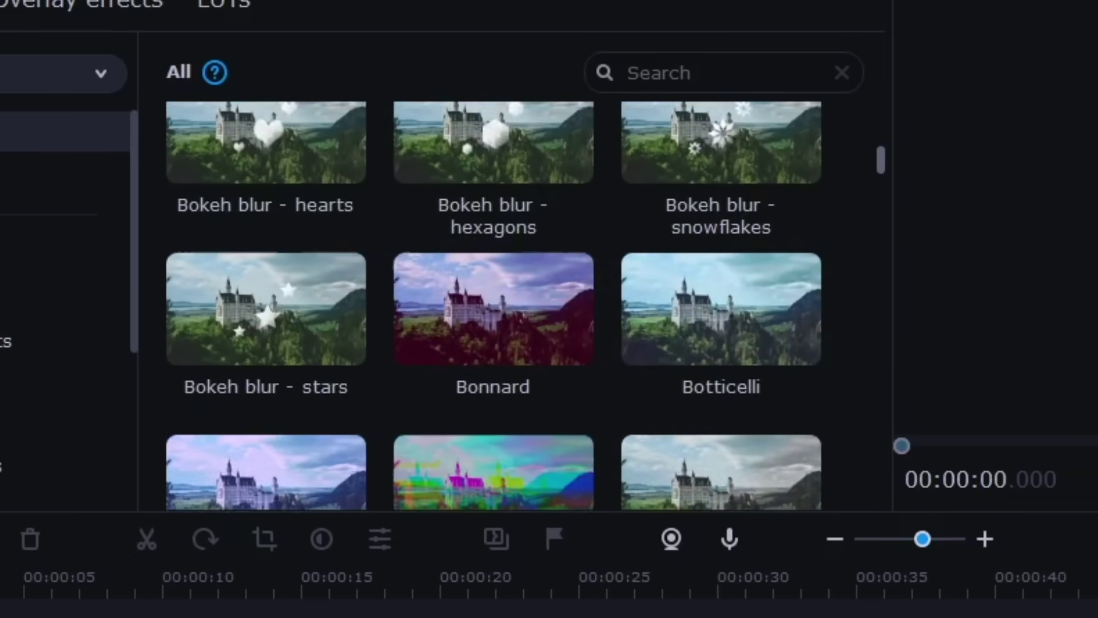
scroll(494, 306, "down", 20)
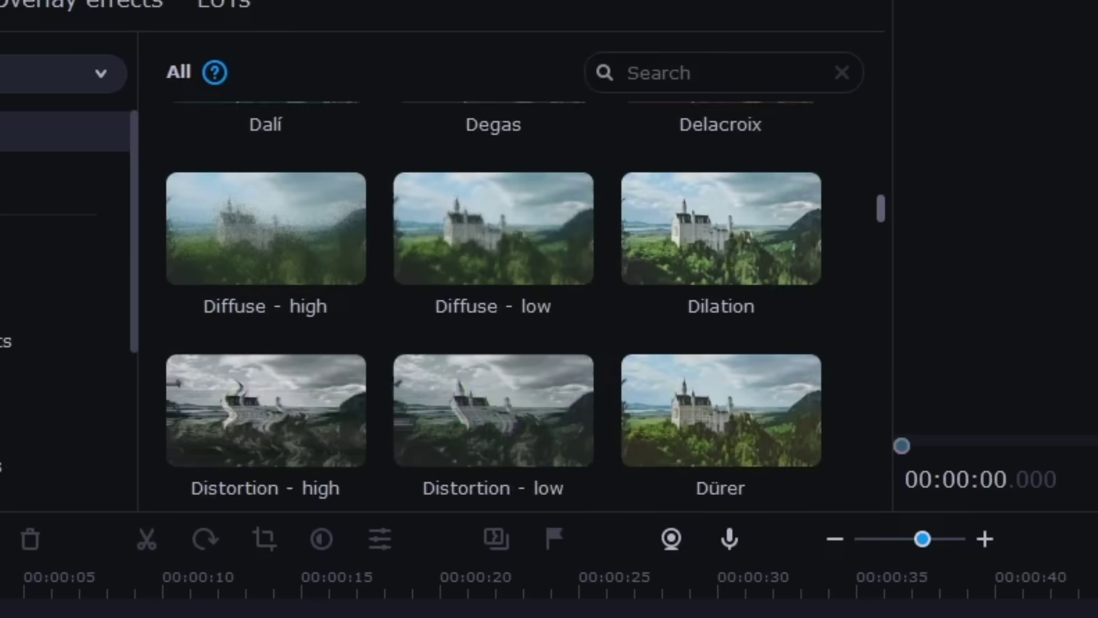
scroll(494, 305, "down", 20)
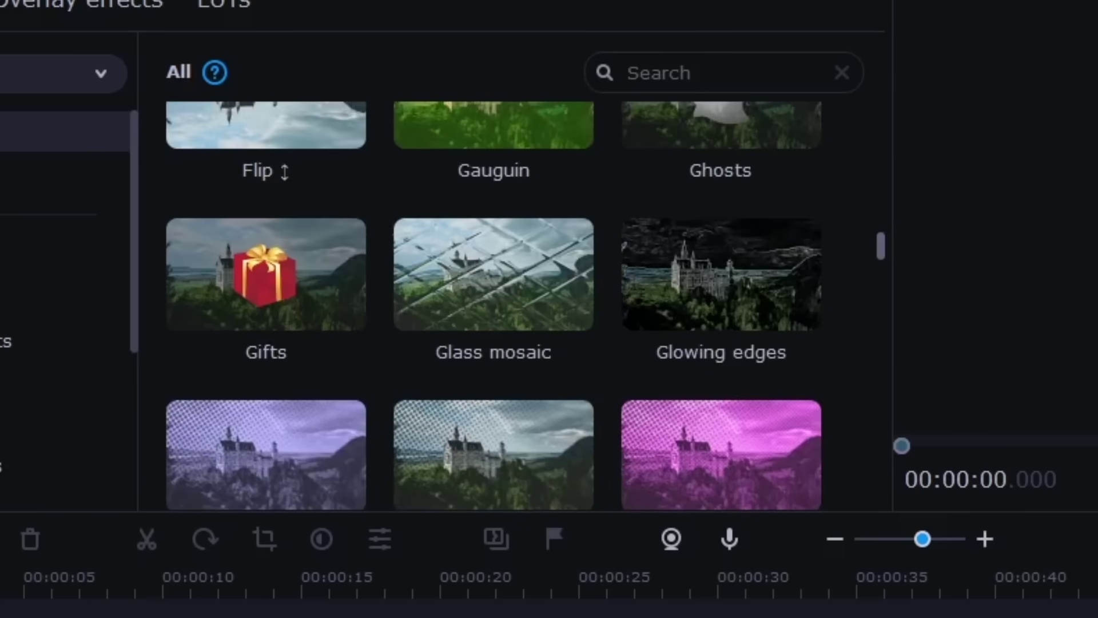
scroll(493, 306, "down", 5)
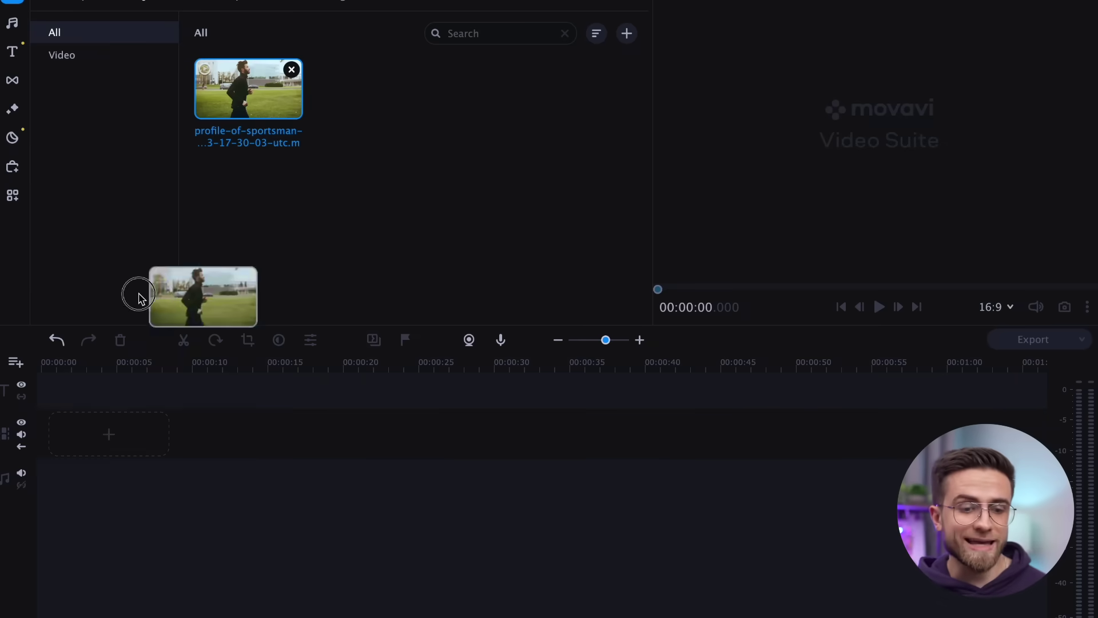
Place the runner clip on the timeline and split it near 4.2, 5.6 and 8.2 seconds.
left_click_drag(140, 297, 59, 426)
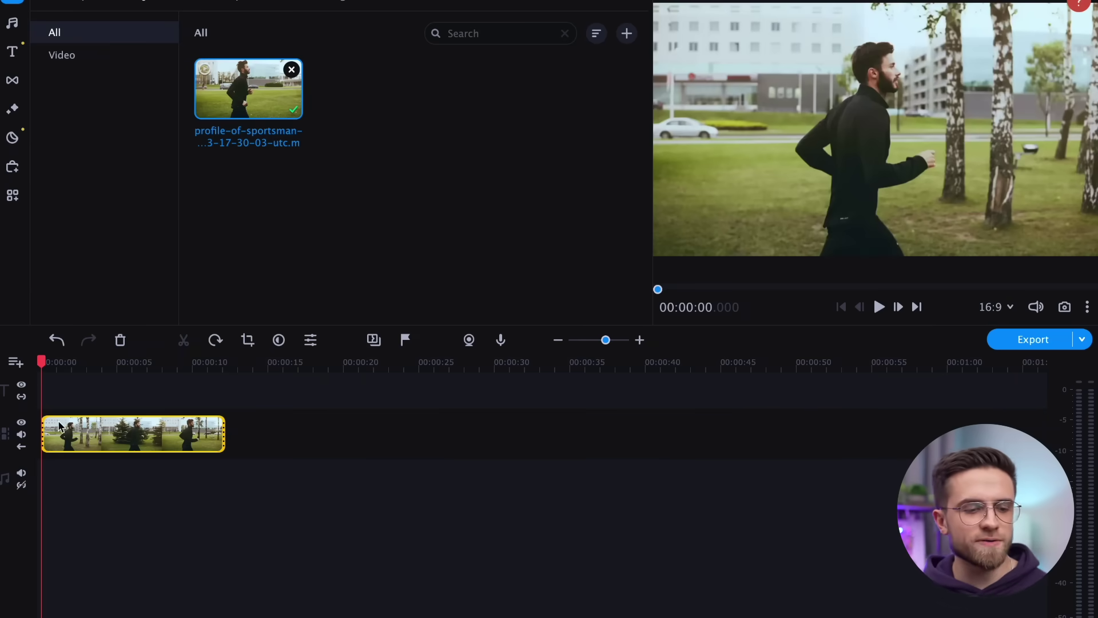
left_click(880, 308)
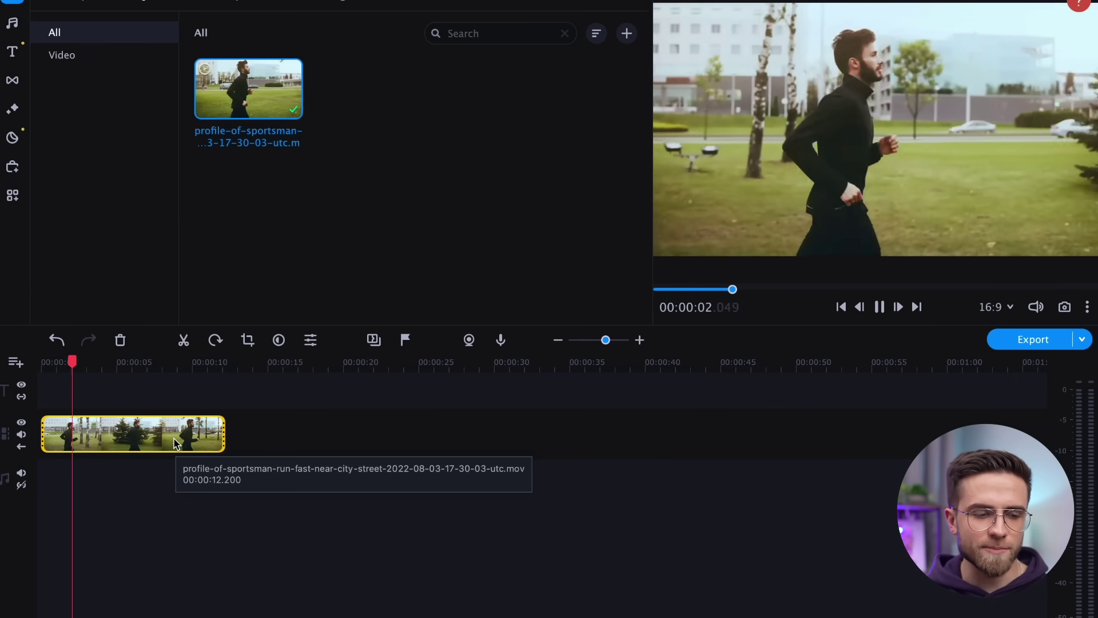
left_click(104, 369)
key("ctrl+b")
left_click_drag(104, 372, 124, 376)
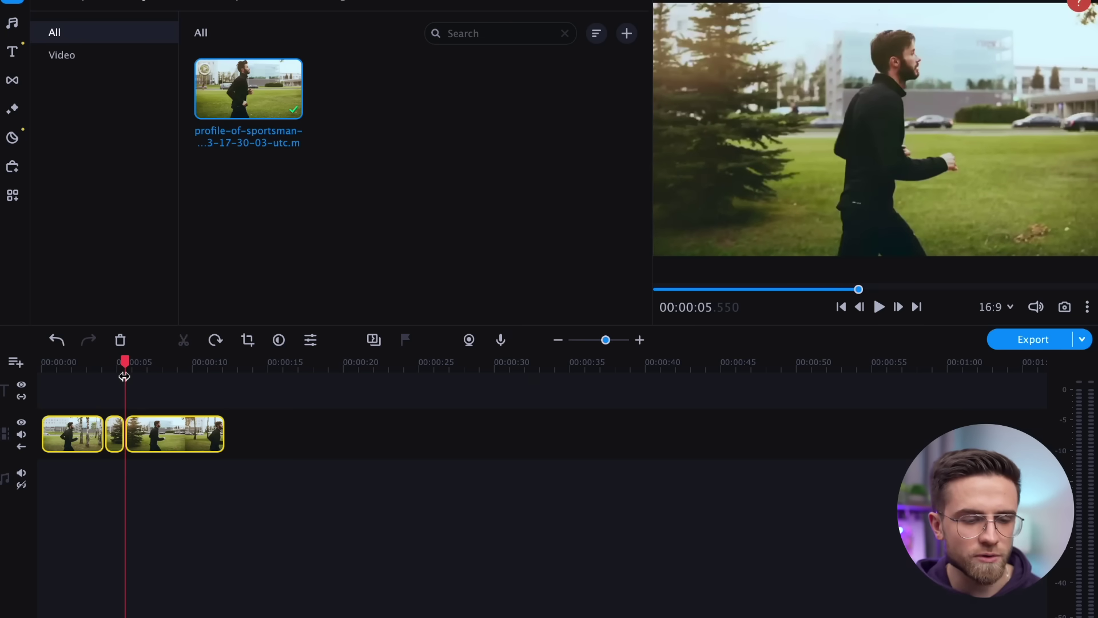
left_click_drag(125, 367, 192, 372)
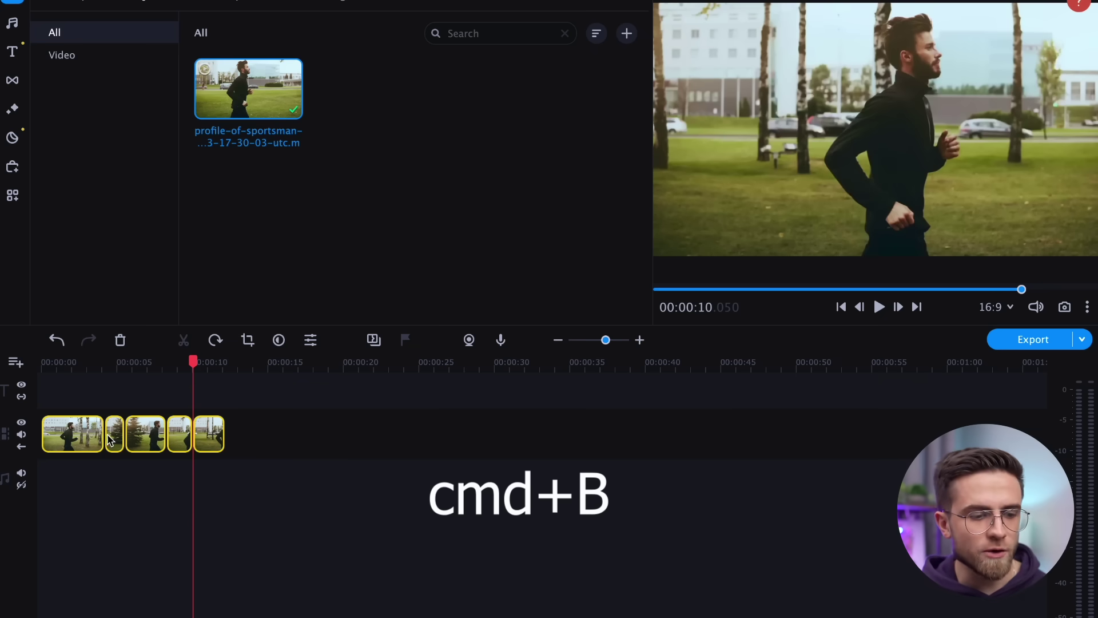
left_click(109, 435)
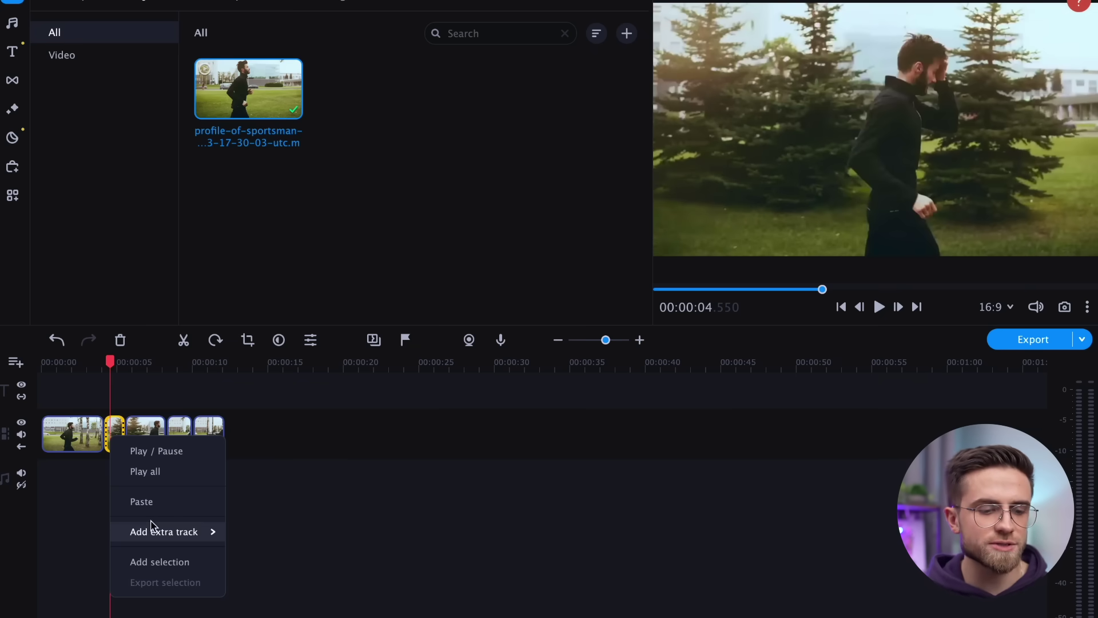
Slow the second runner piece to about 53% with Slow motion.
left_click(80, 556)
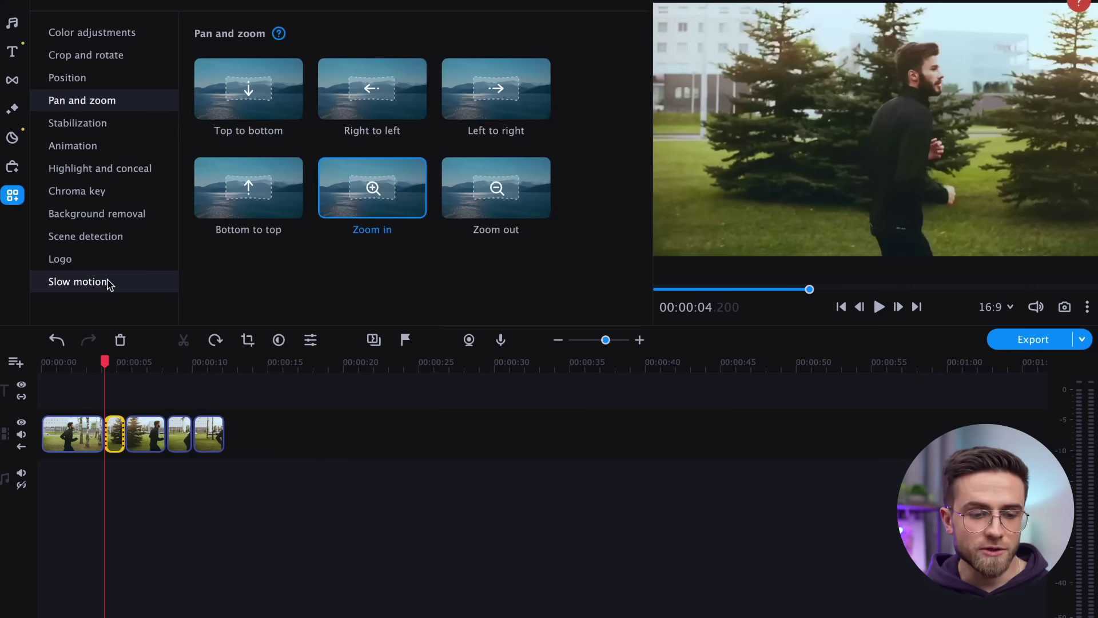
left_click(107, 283)
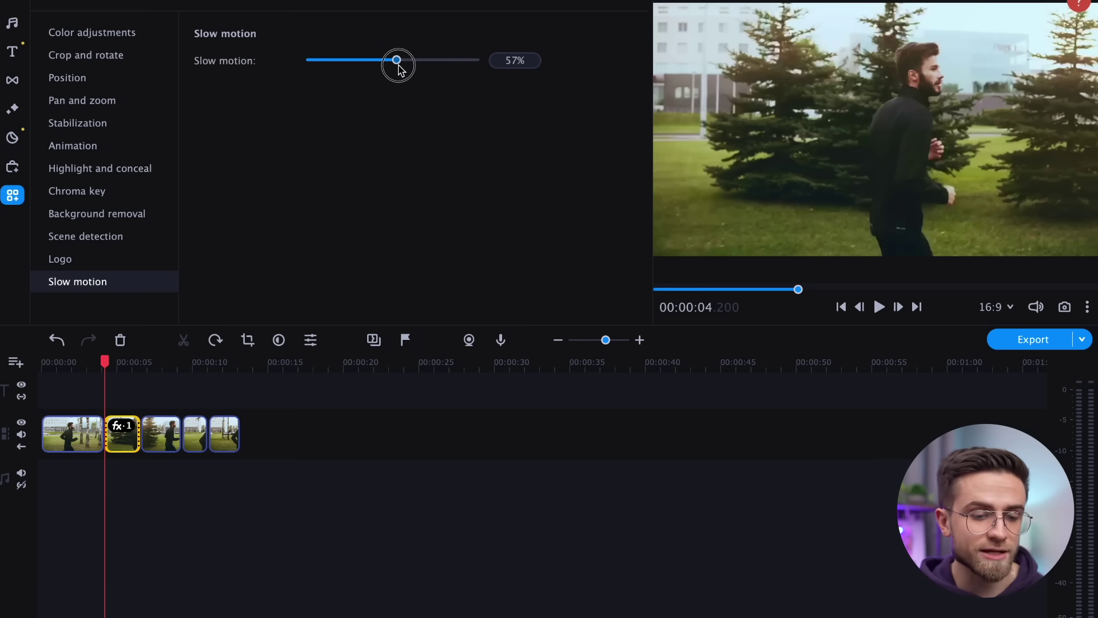
left_click_drag(394, 68, 391, 67)
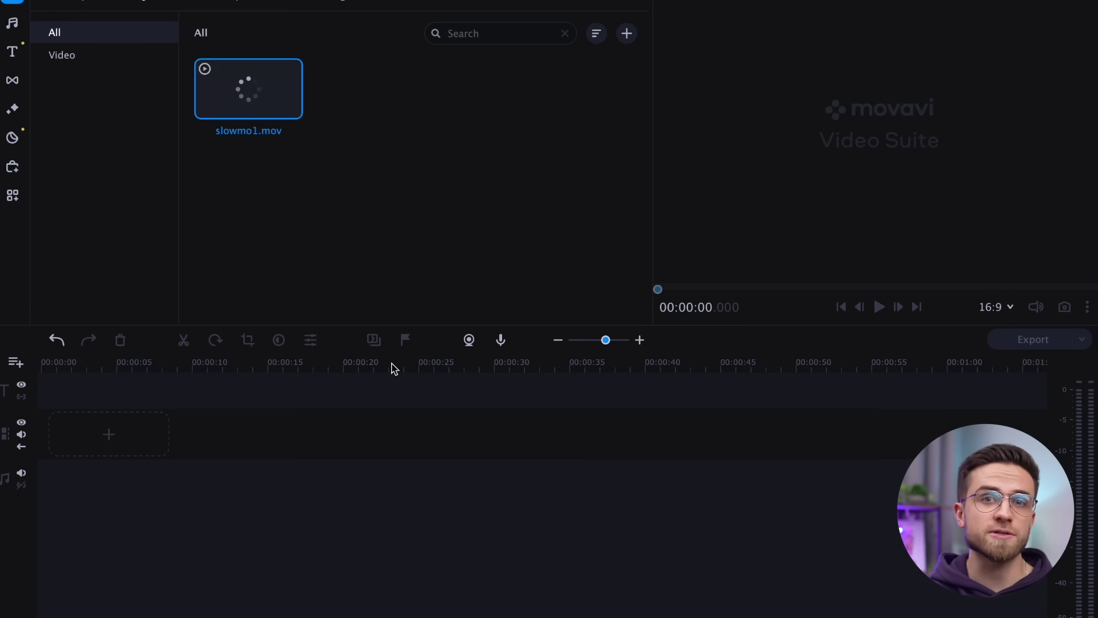
Add slowmo1.mov to the timeline and play it, pausing where the slowdown begins.
left_click_drag(257, 123, 51, 451)
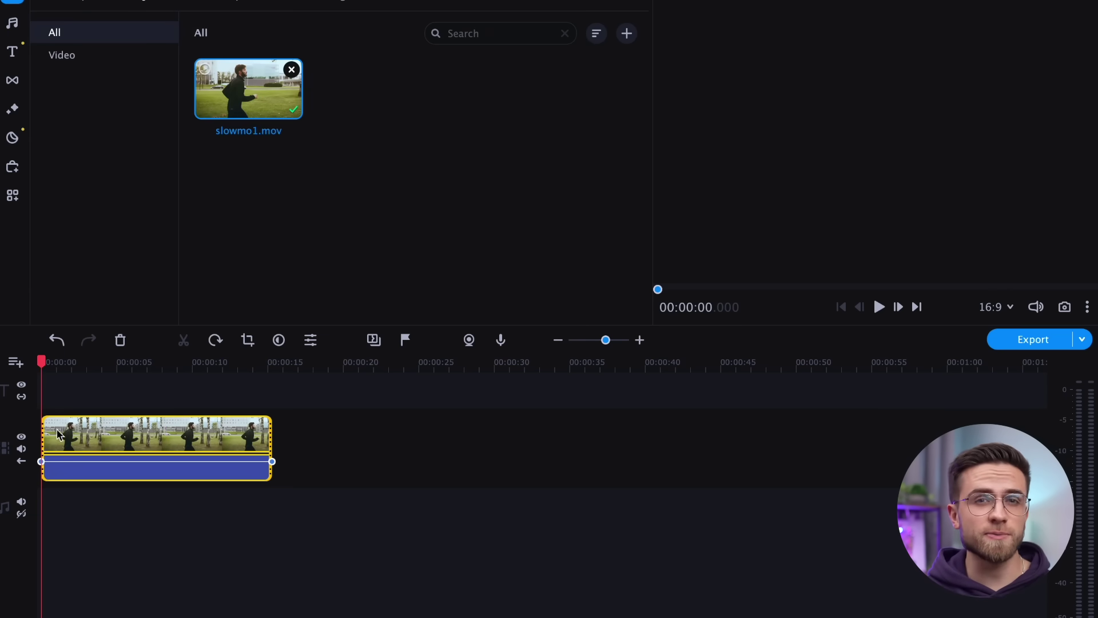
left_click(879, 307)
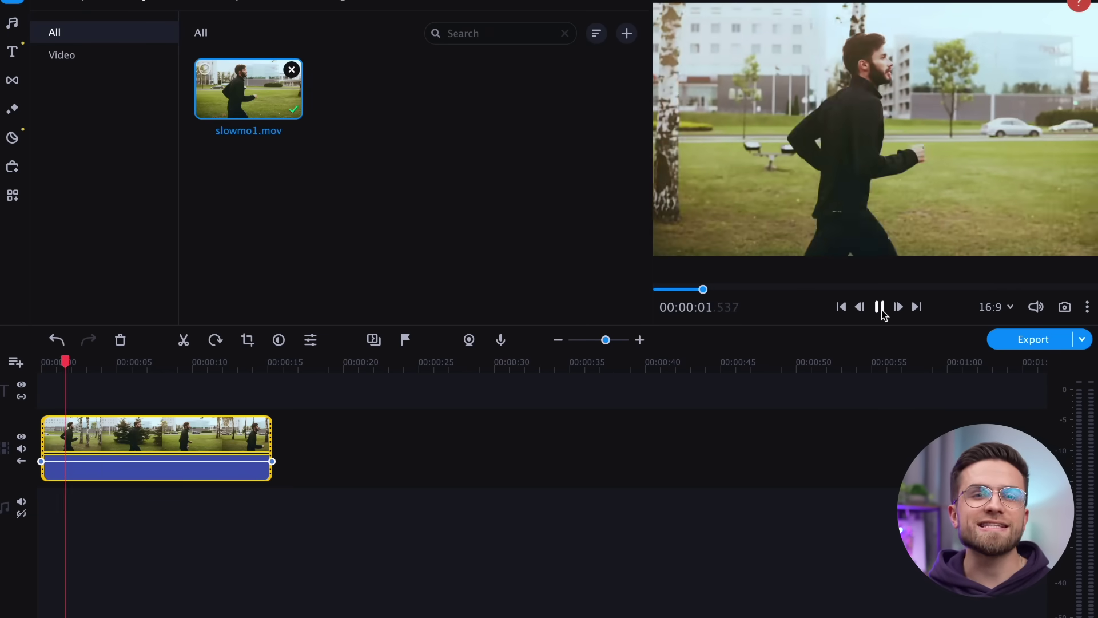
left_click(881, 311)
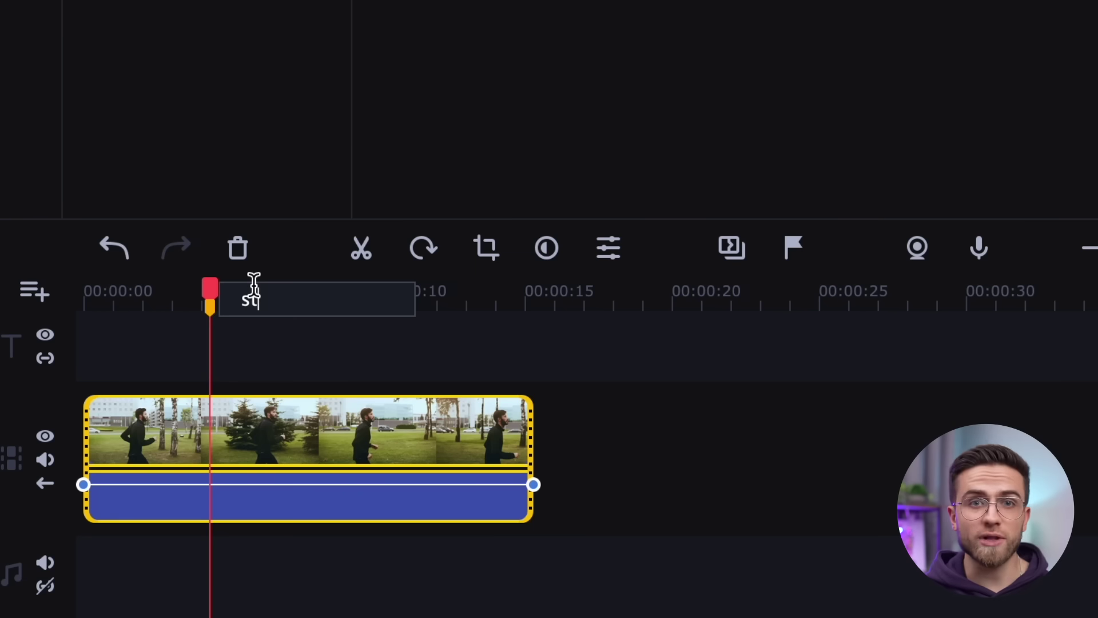
Name the marker and apply a Zoom in pan effect to slowmo1, moving its keyframe earlier.
key("Return")
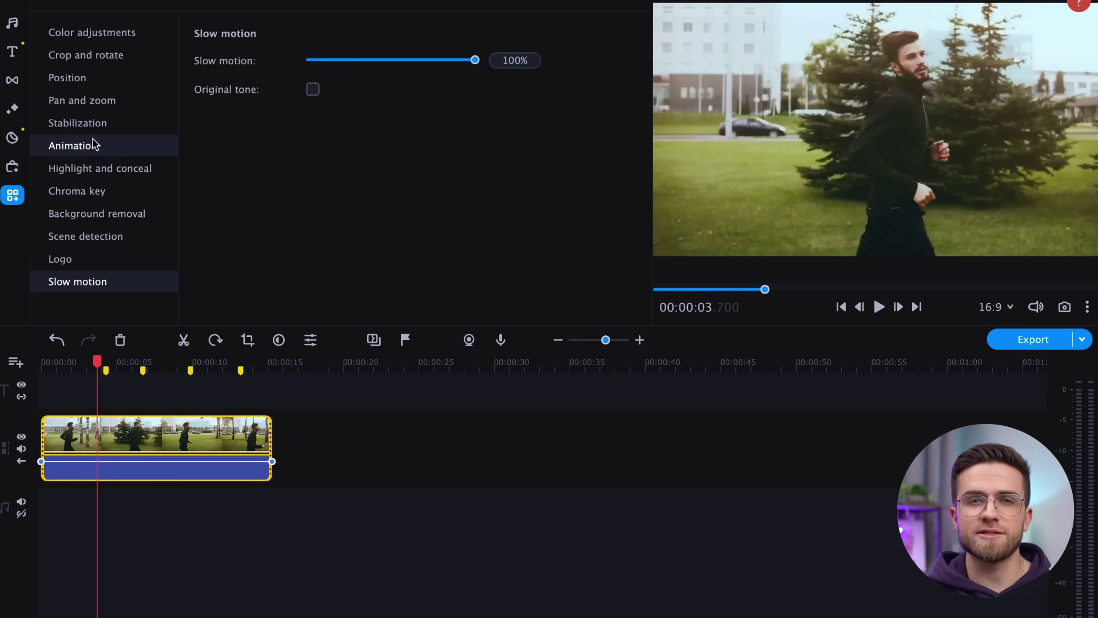
left_click(110, 103)
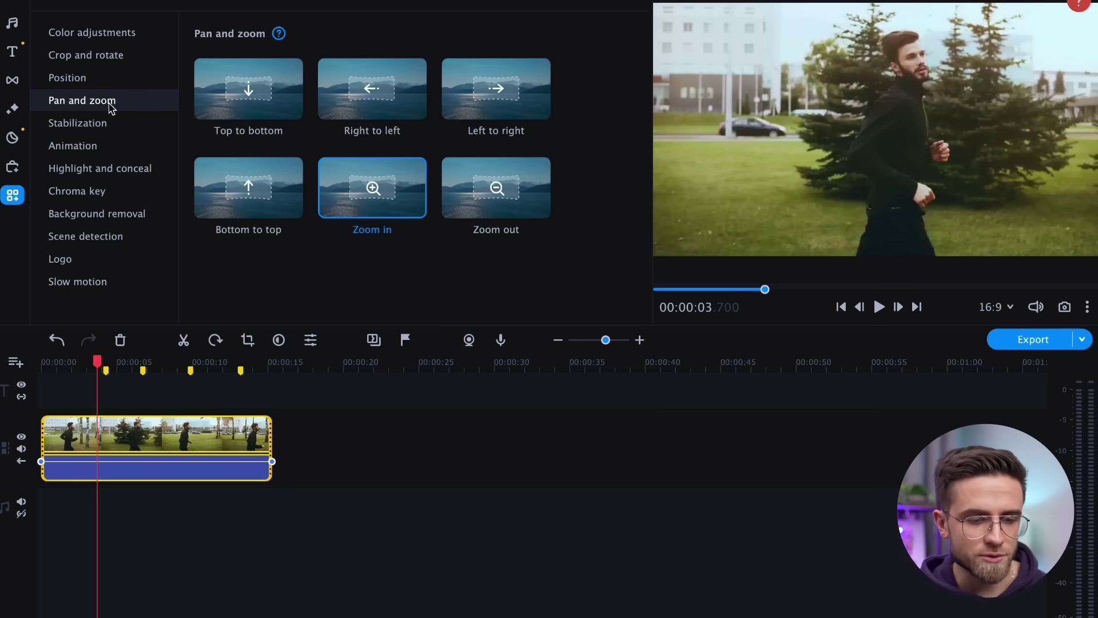
left_click_drag(373, 191, 107, 423)
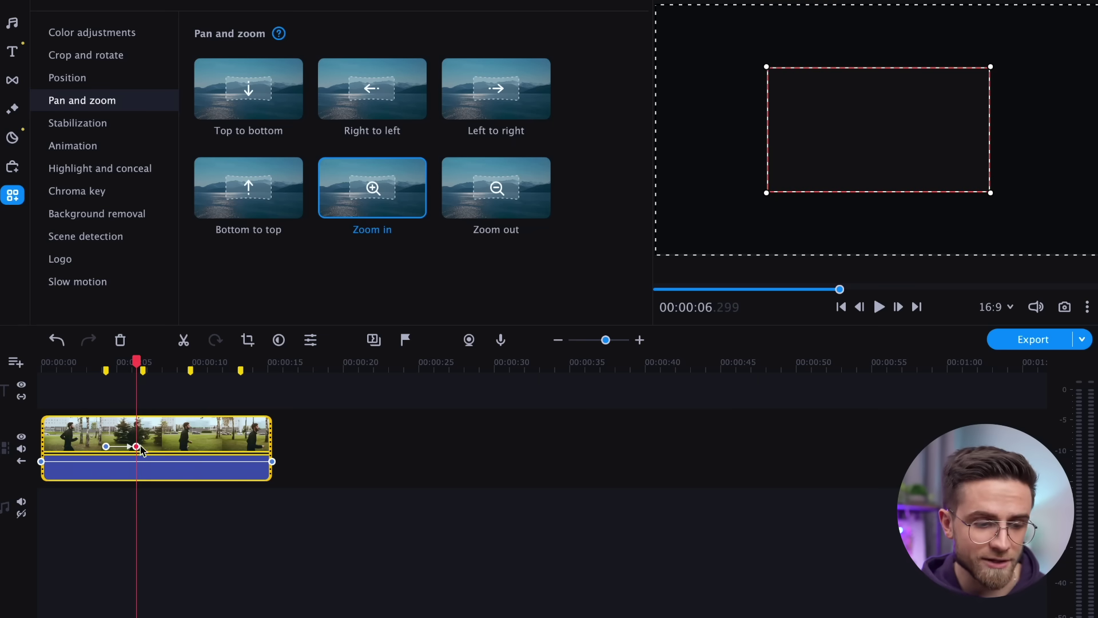
left_click_drag(137, 450, 114, 452)
left_click(116, 447)
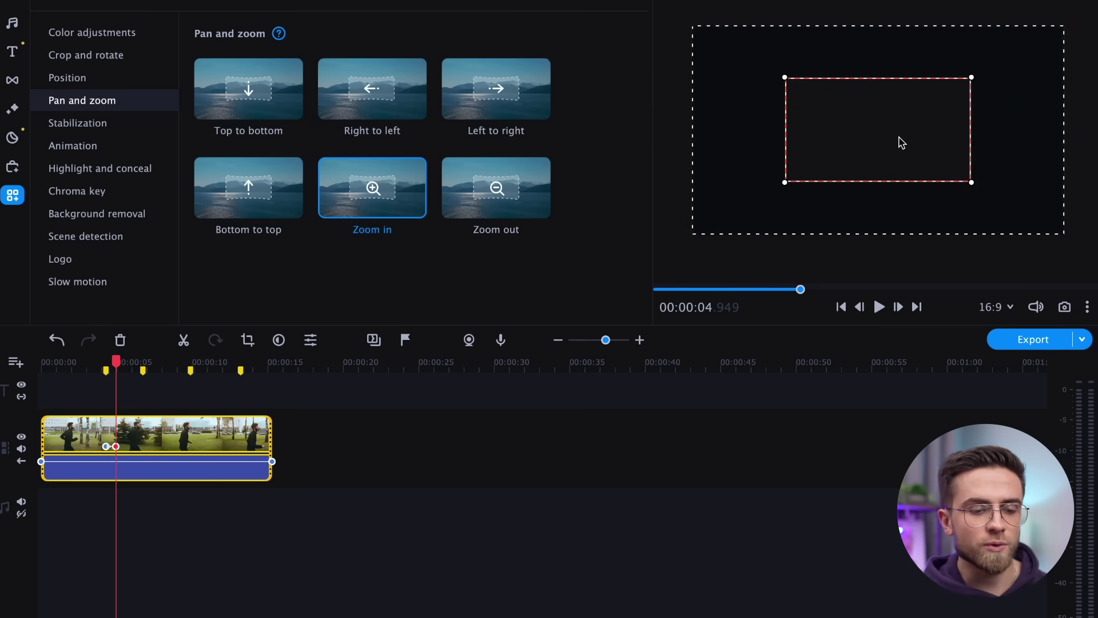
left_click(511, 224)
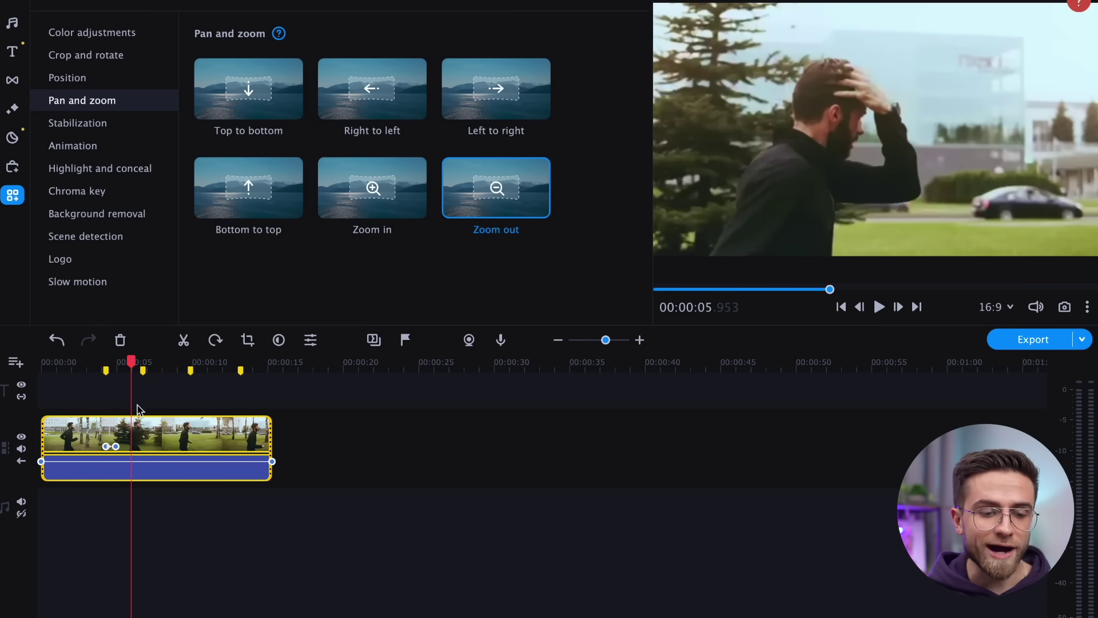
Split the clip at about 5.6 s and put a Zoom out effect on the later piece.
left_click_drag(131, 368, 126, 369)
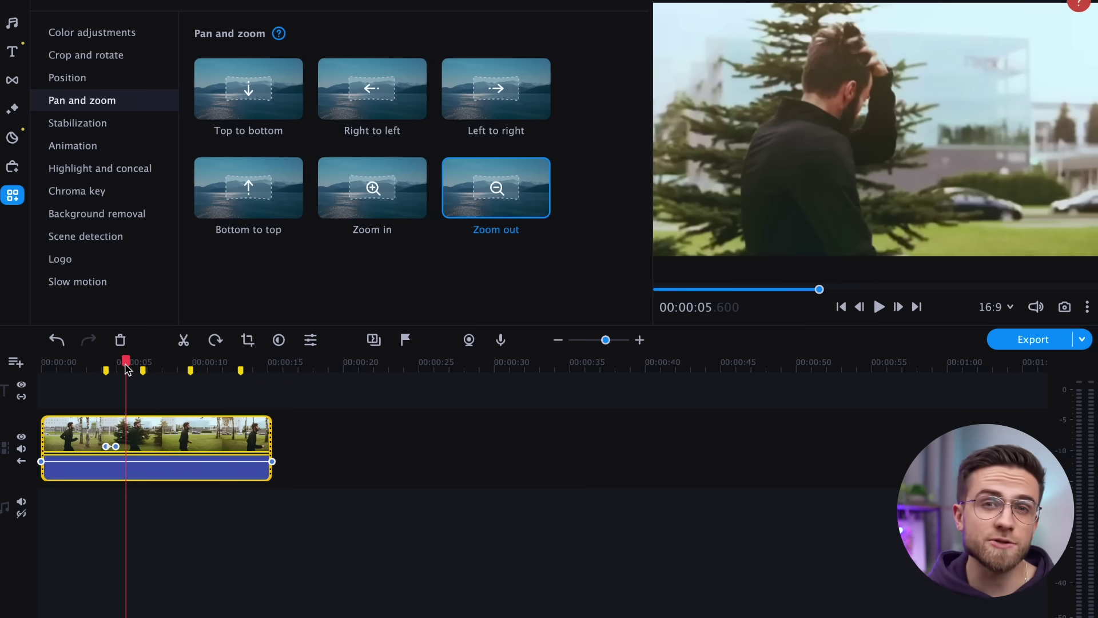
key("ctrl+b")
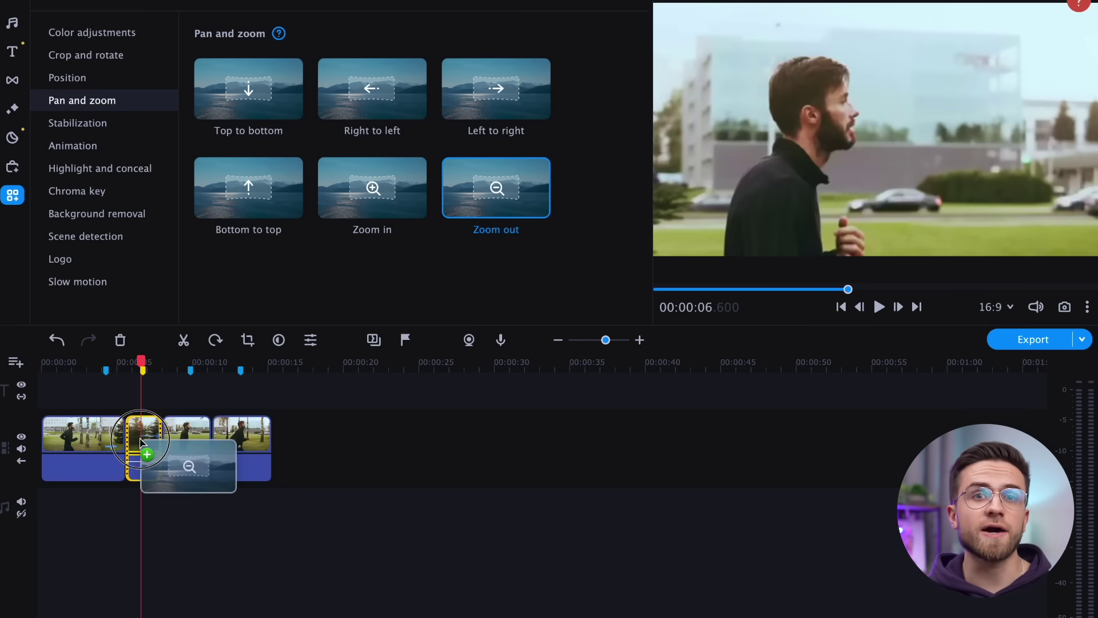
left_click_drag(133, 443, 140, 450)
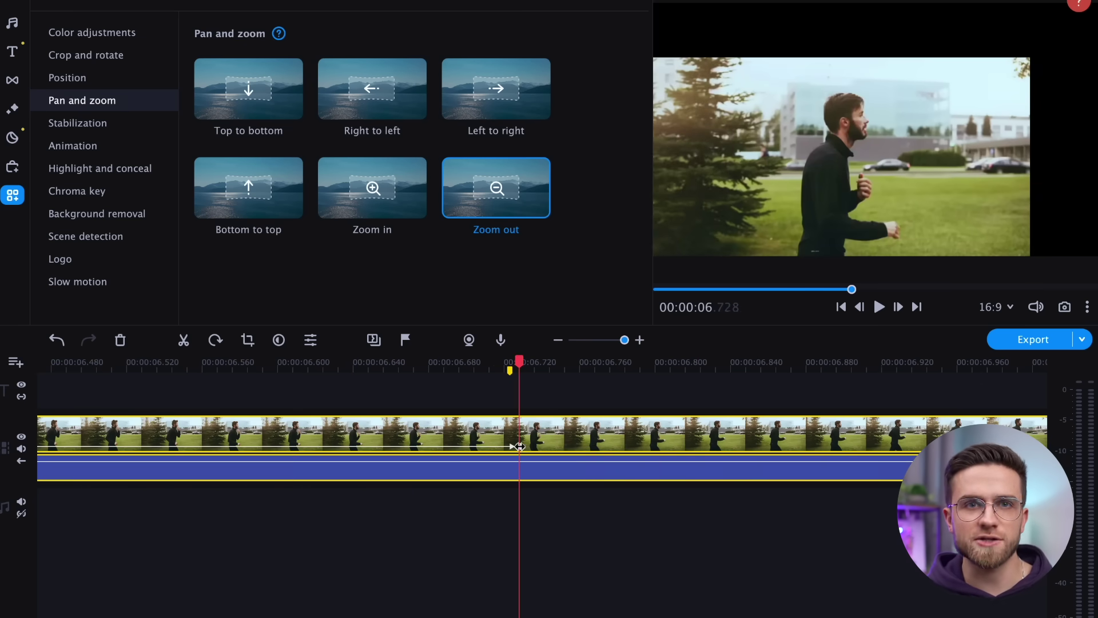
left_click_drag(514, 444, 686, 448)
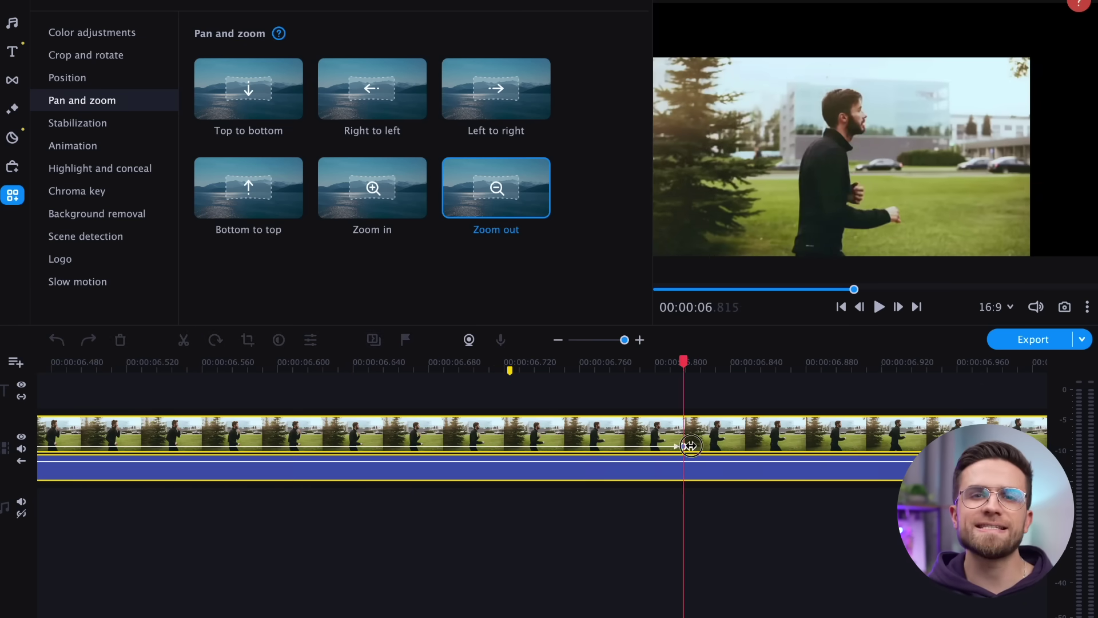
left_click(140, 362)
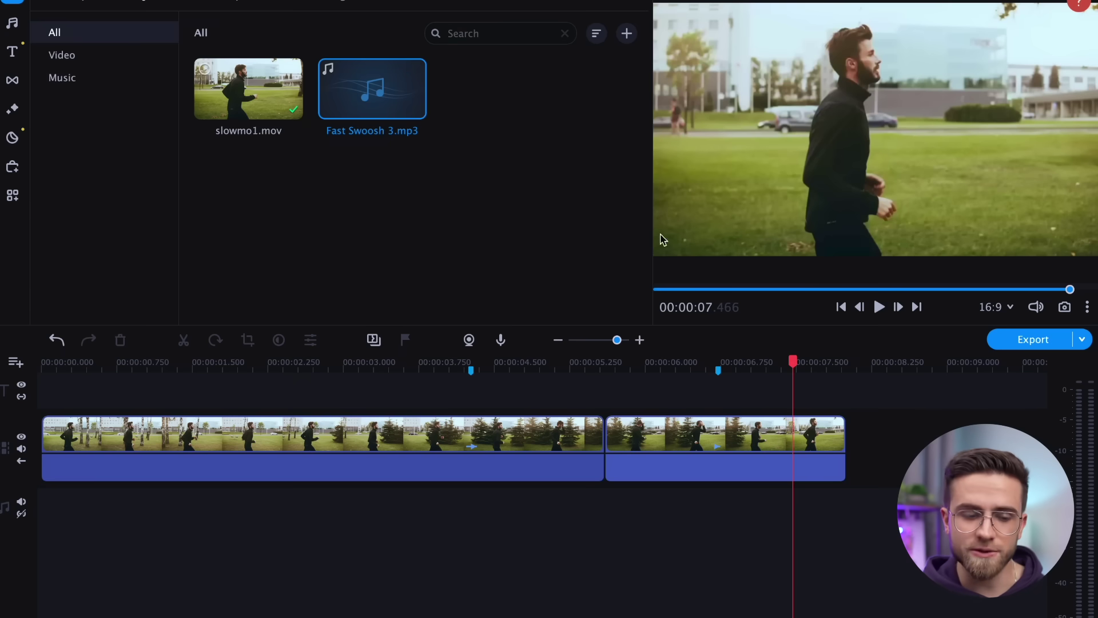
Drop Fast Swoosh 3.mp3 onto the audio track under the runner clip.
left_click_drag(372, 89, 464, 517)
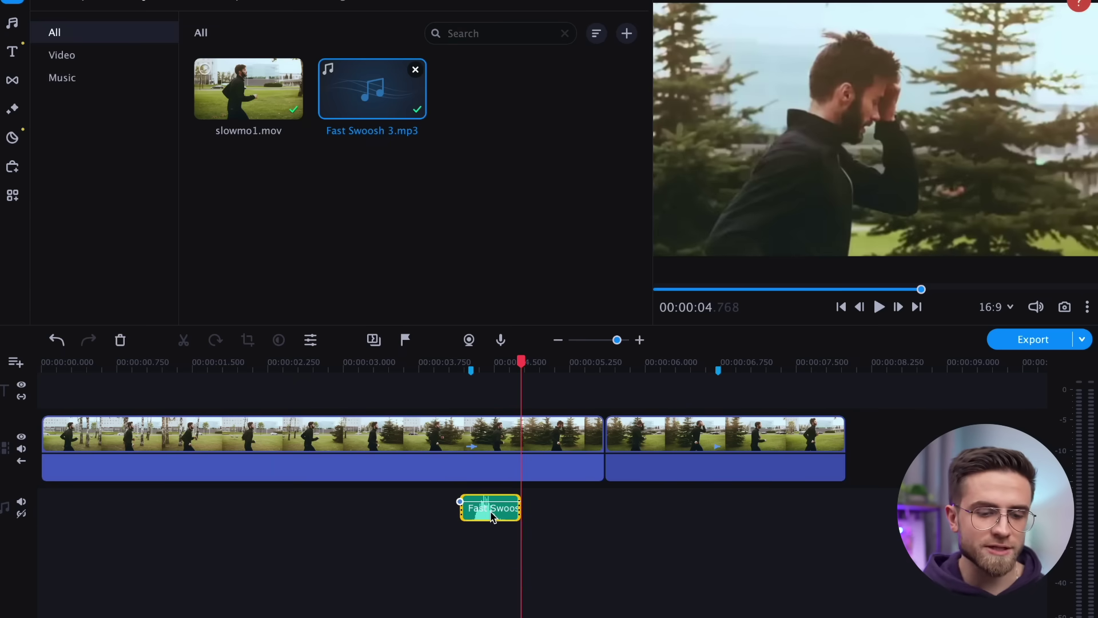
Place a second Fast Swoosh 3.mp3 ending at the cut between the slowmo1 pieces.
left_click(879, 308)
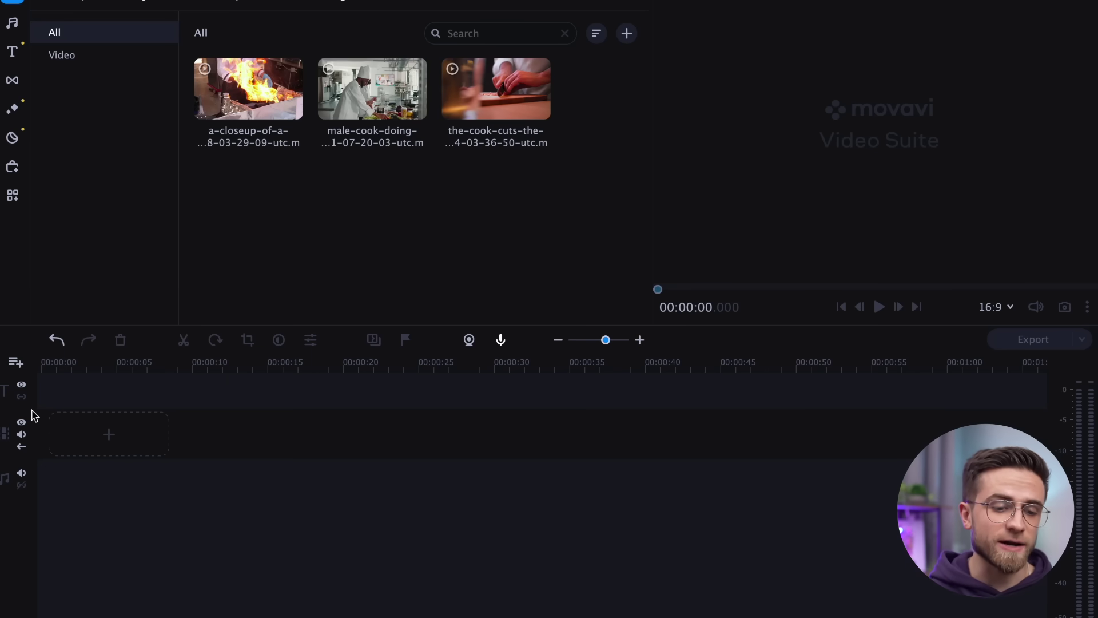
Add extra video tracks to the timeline.
left_click(15, 362)
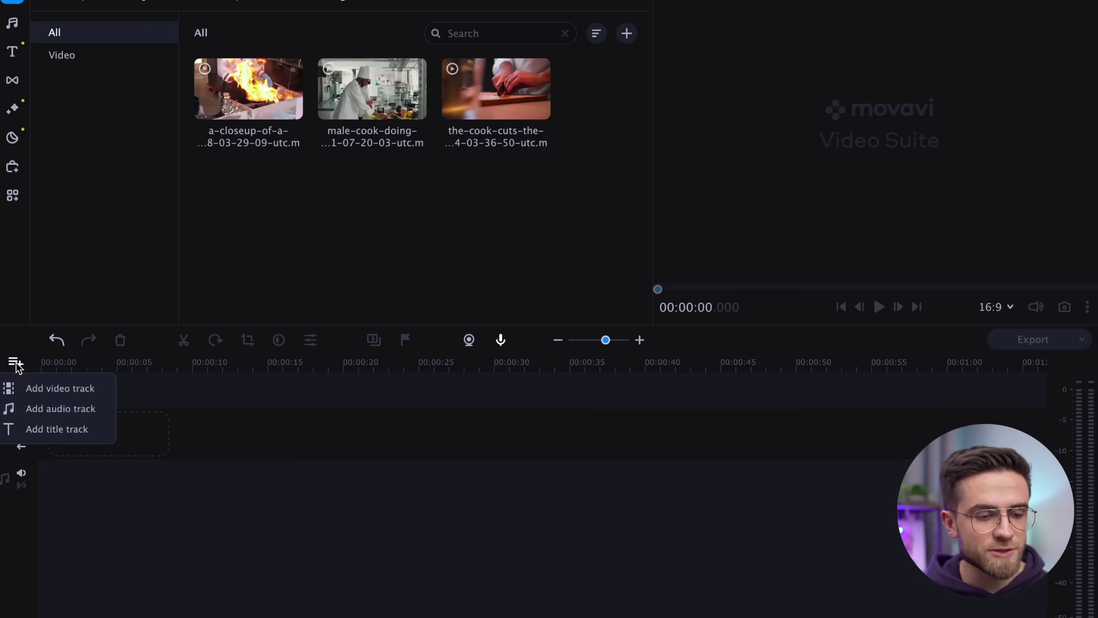
left_click(26, 388)
left_click(14, 362)
left_click(31, 389)
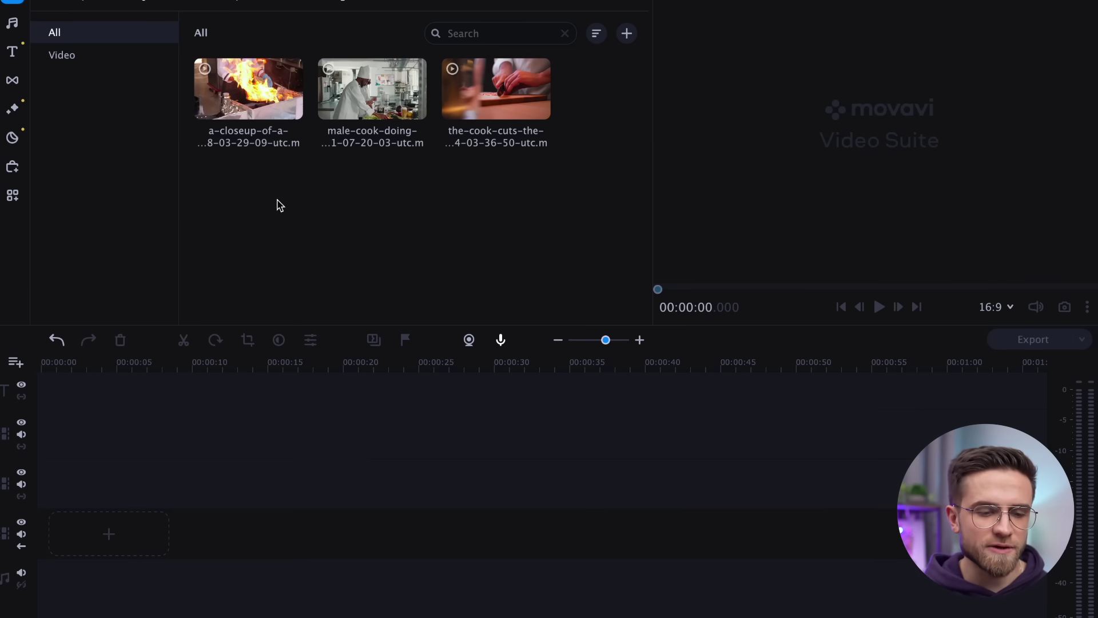
Put the knife-cutting, chef and flambé clips on bottom, middle and top tracks, shifting the chef right.
left_click_drag(492, 92, 51, 528)
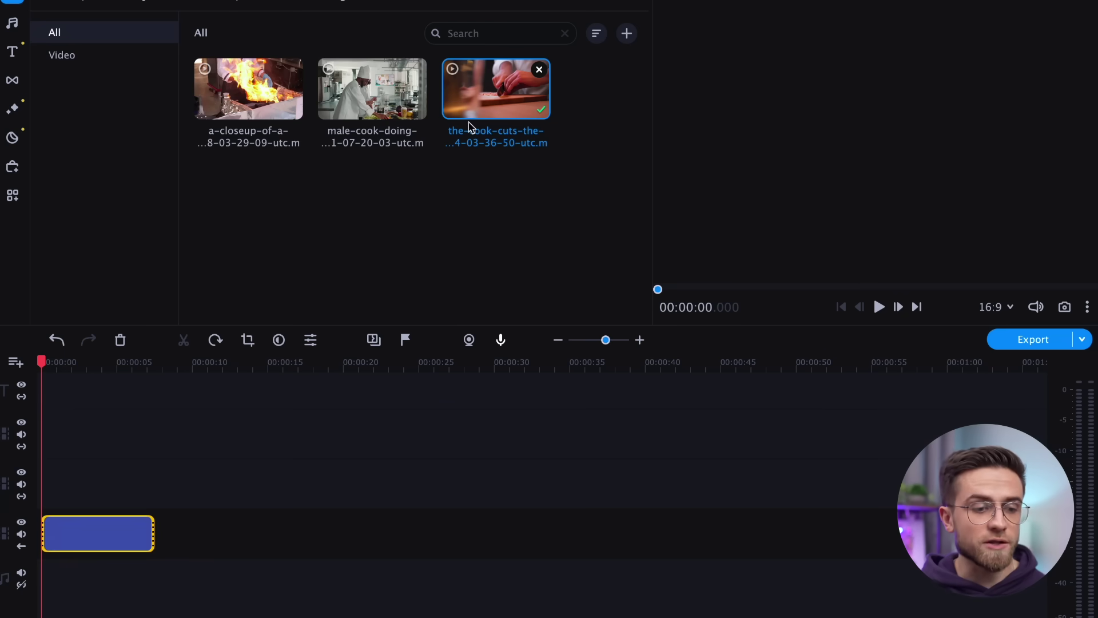
left_click_drag(372, 92, 73, 483)
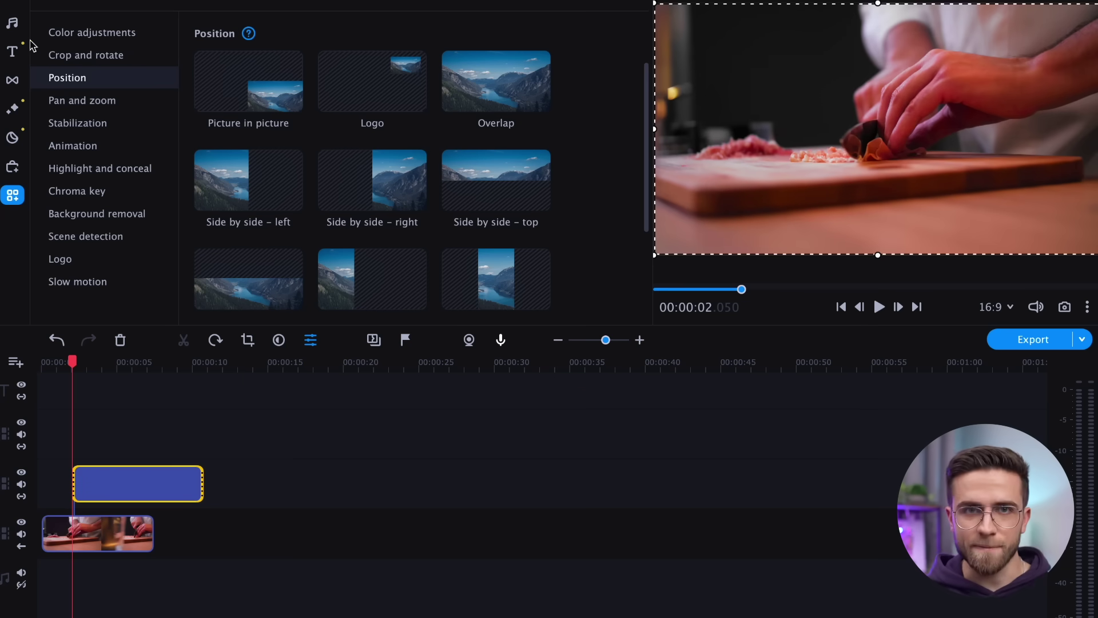
left_click(15, 6)
left_click_drag(240, 120, 101, 452)
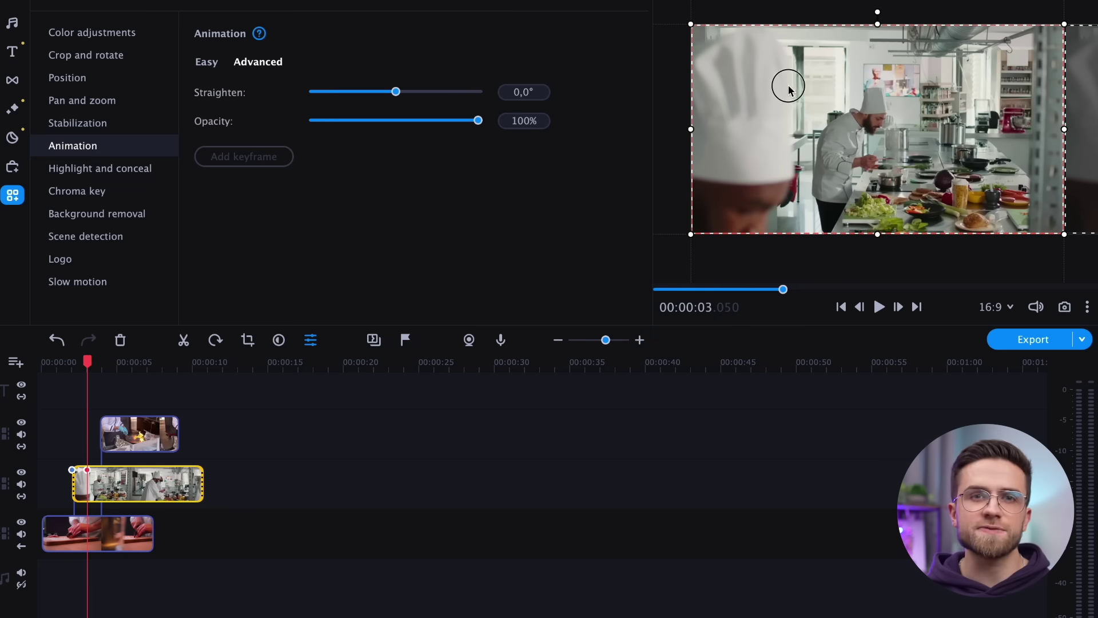
left_click_drag(788, 90, 912, 89)
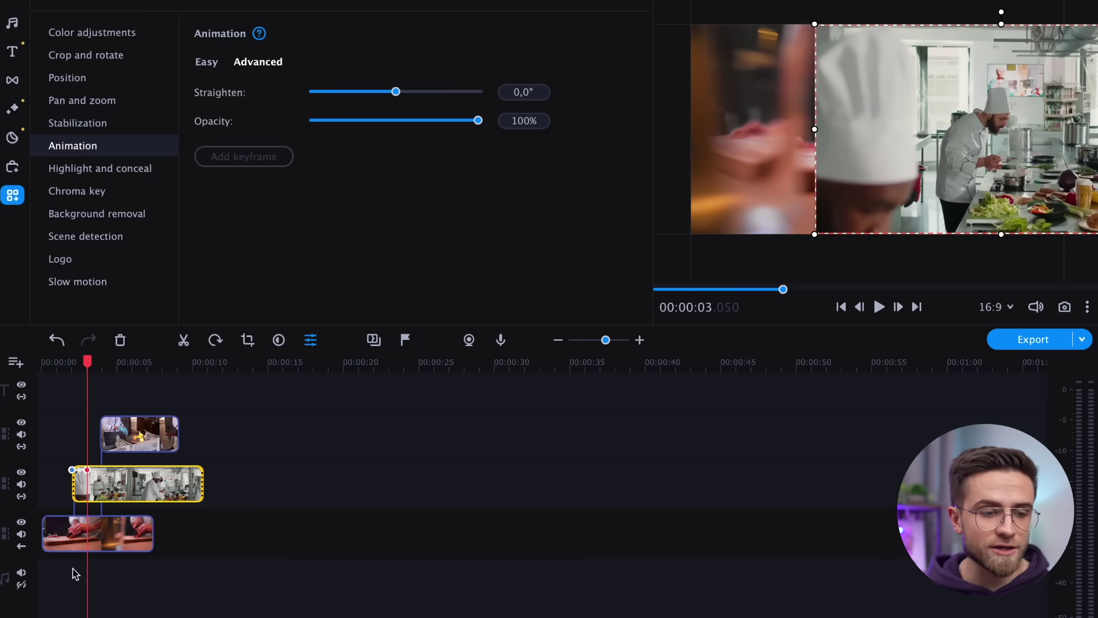
Move the chef clip's first keyframe earlier and place the chef on the right of the frame.
mouse_move(92, 373)
left_mouse_down()
mouse_move(56, 369)
mouse_move(88, 369)
left_mouse_up()
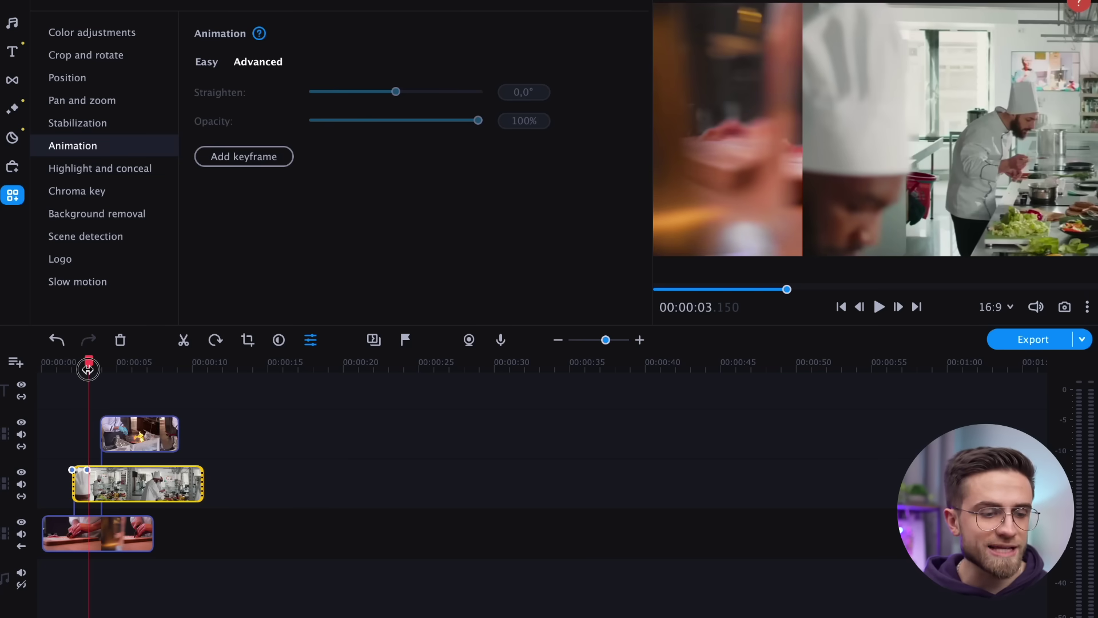
left_click_drag(139, 400, 134, 399)
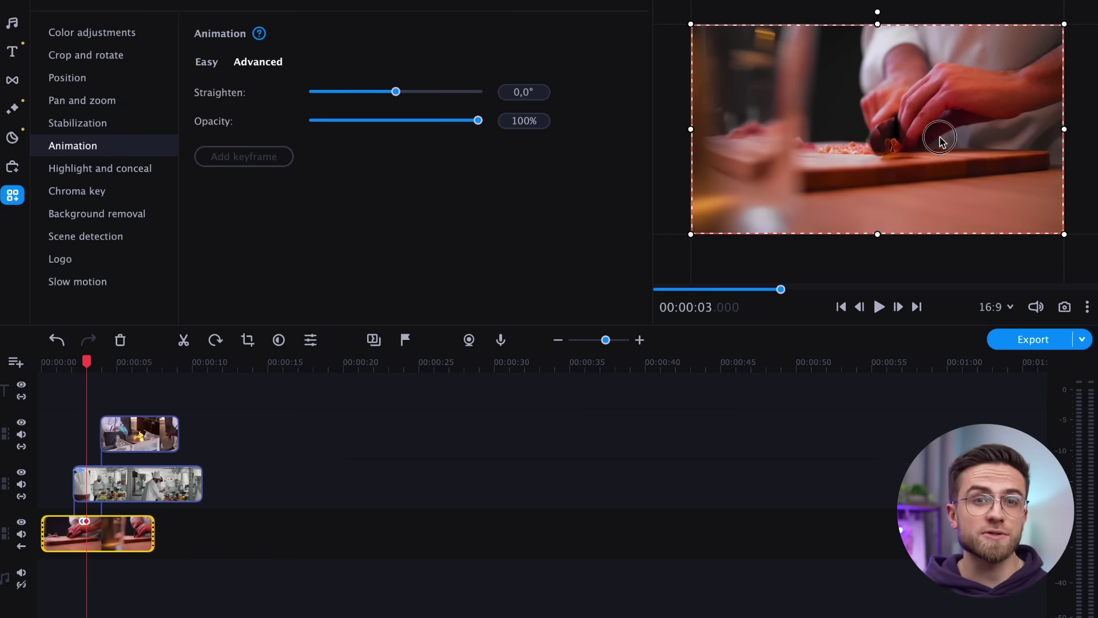
left_click_drag(939, 139, 787, 141)
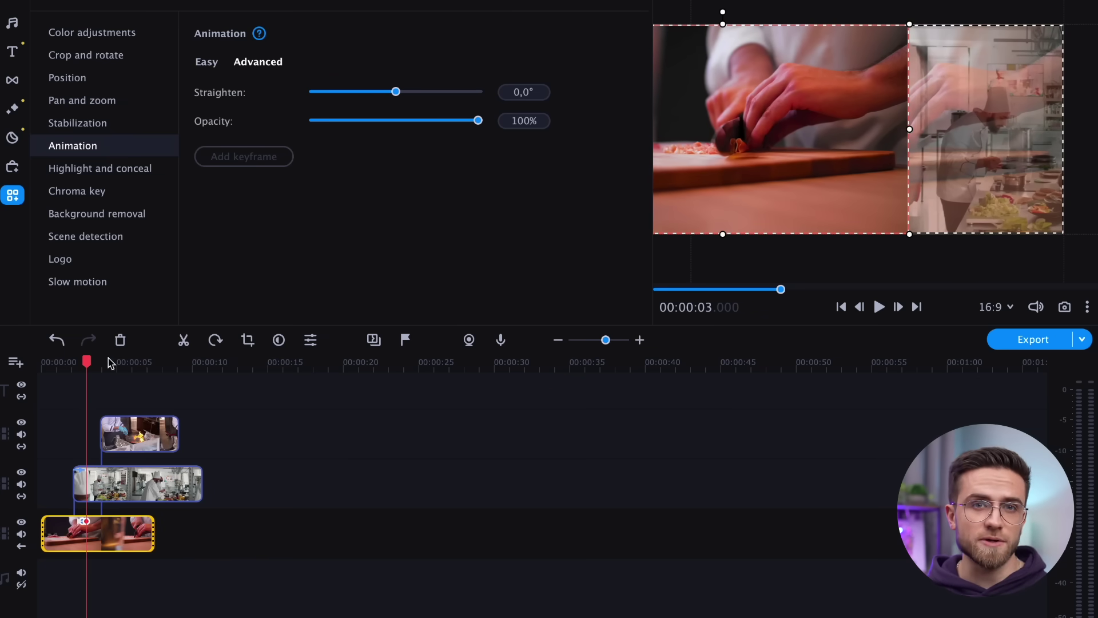
Animate the flambé clip across the frame from 3.9 s and add FingersBeatTimeSmlMA029802.wav to the audio track.
left_click_drag(85, 365, 100, 366)
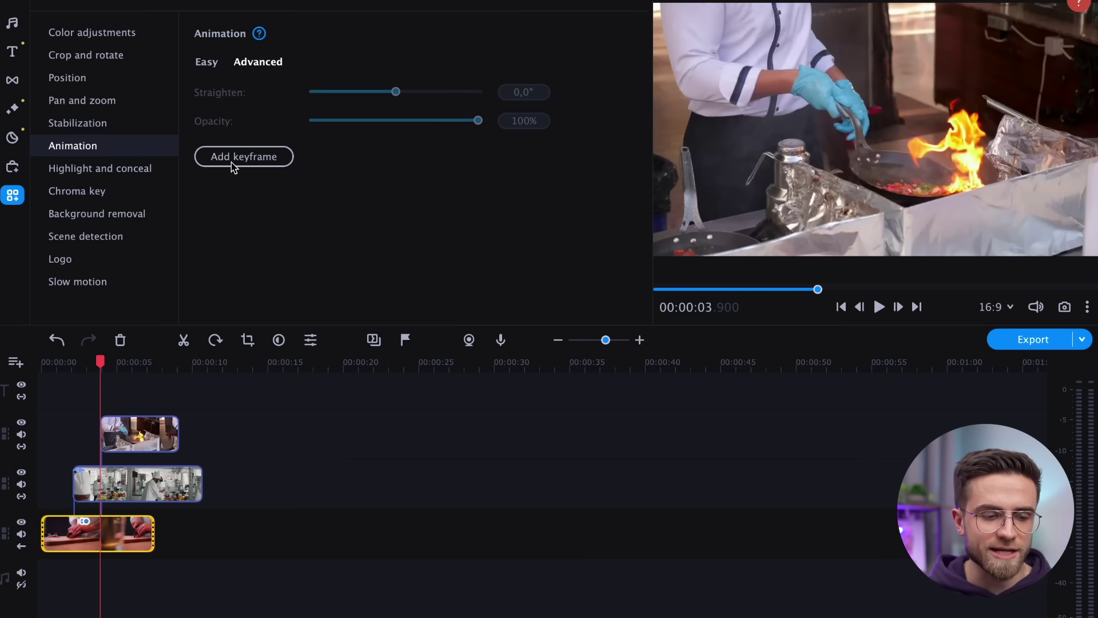
left_click(136, 426)
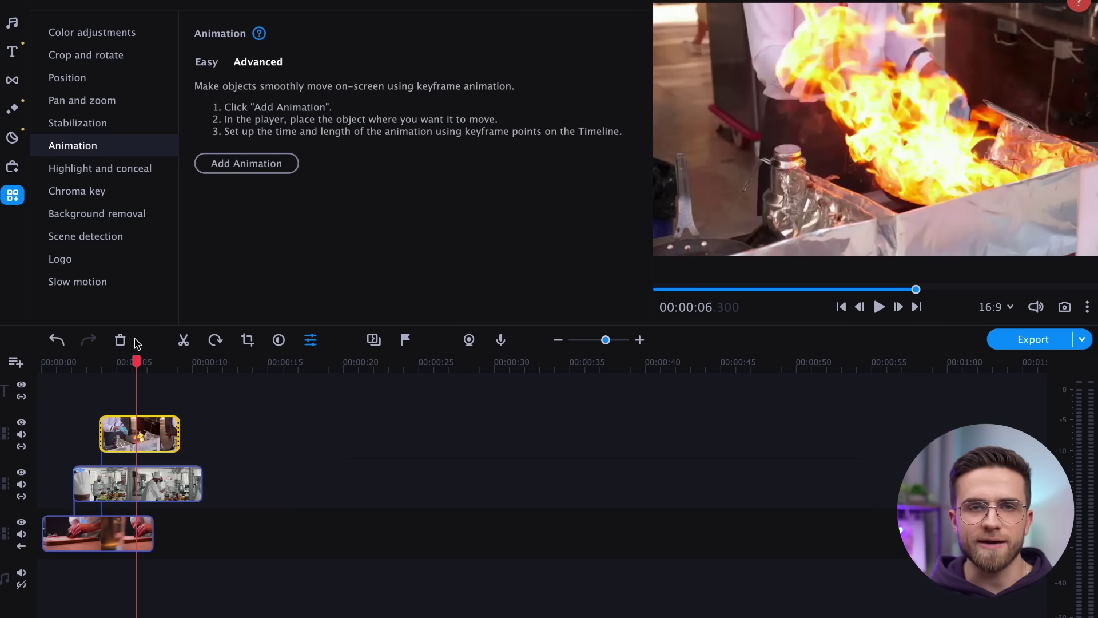
left_click_drag(136, 364, 100, 363)
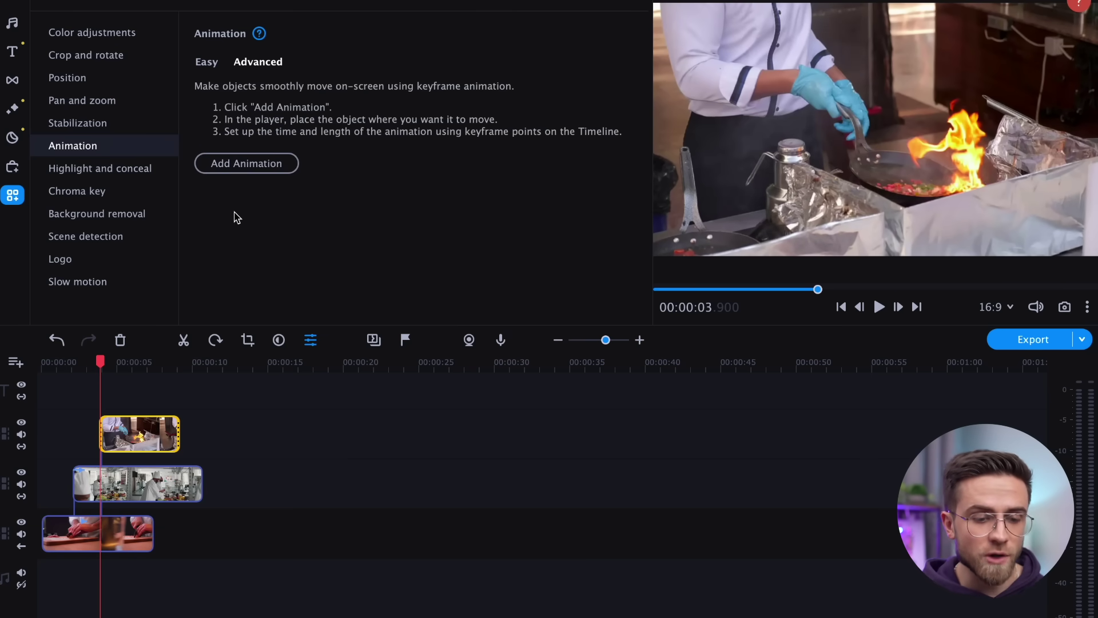
left_click(259, 165)
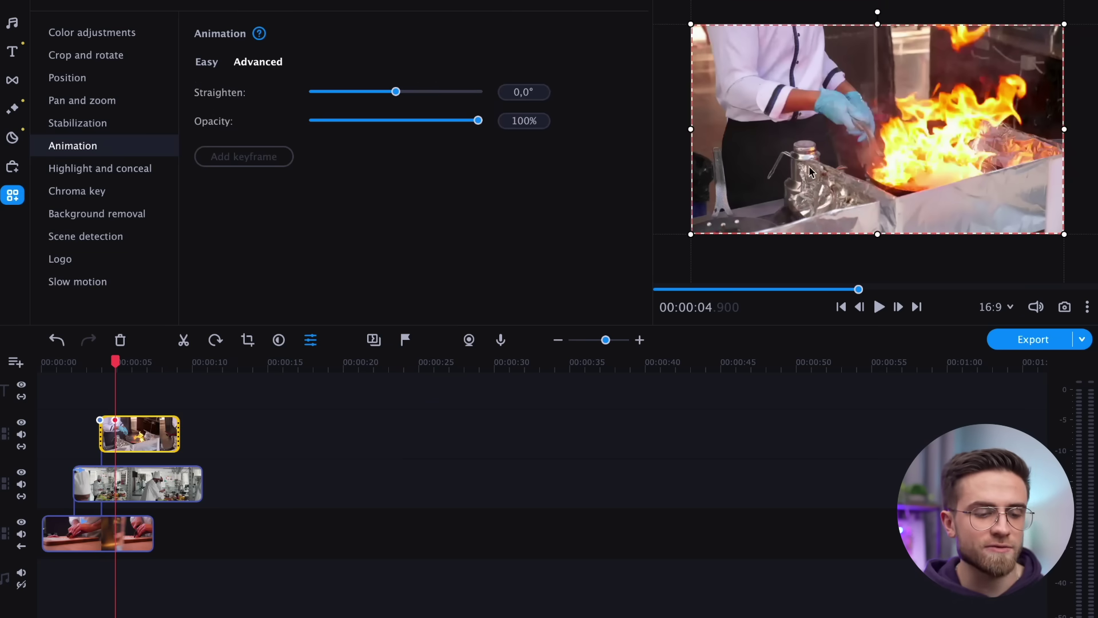
left_click_drag(891, 146, 980, 135)
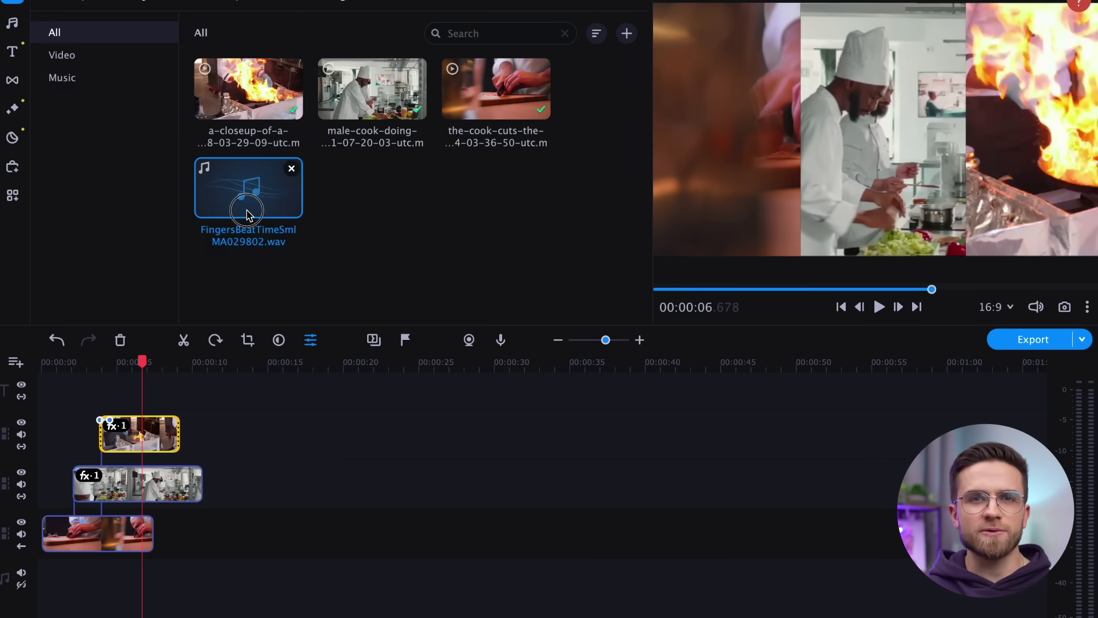
left_click_drag(247, 214, 68, 573)
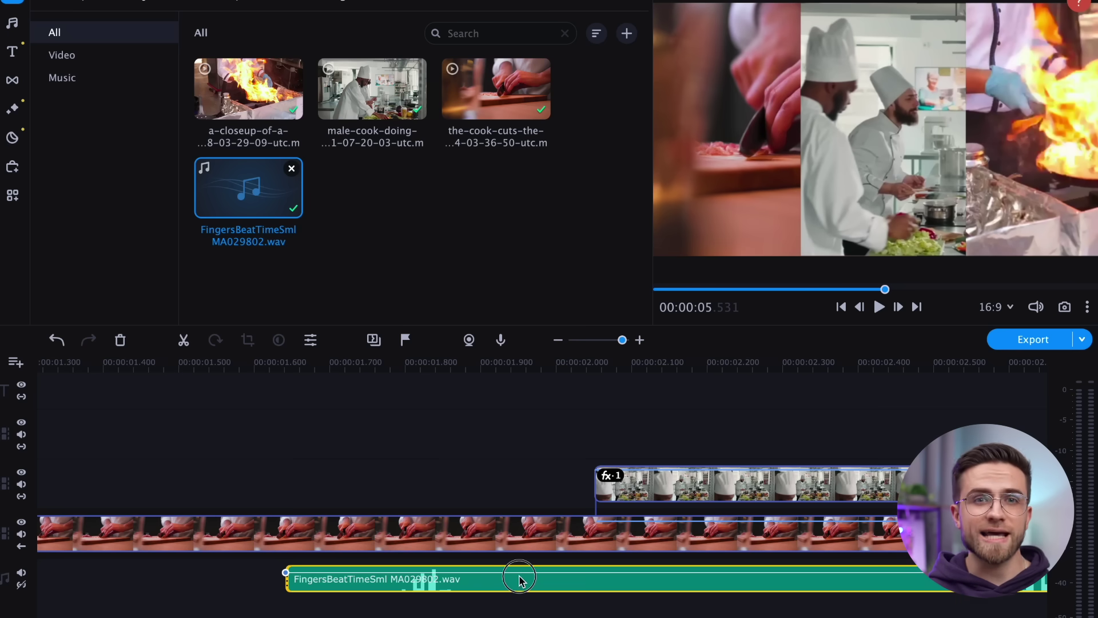
Add the first two volume points on the music track.
left_click_drag(518, 578, 621, 580)
scroll(621, 581, "right", 5)
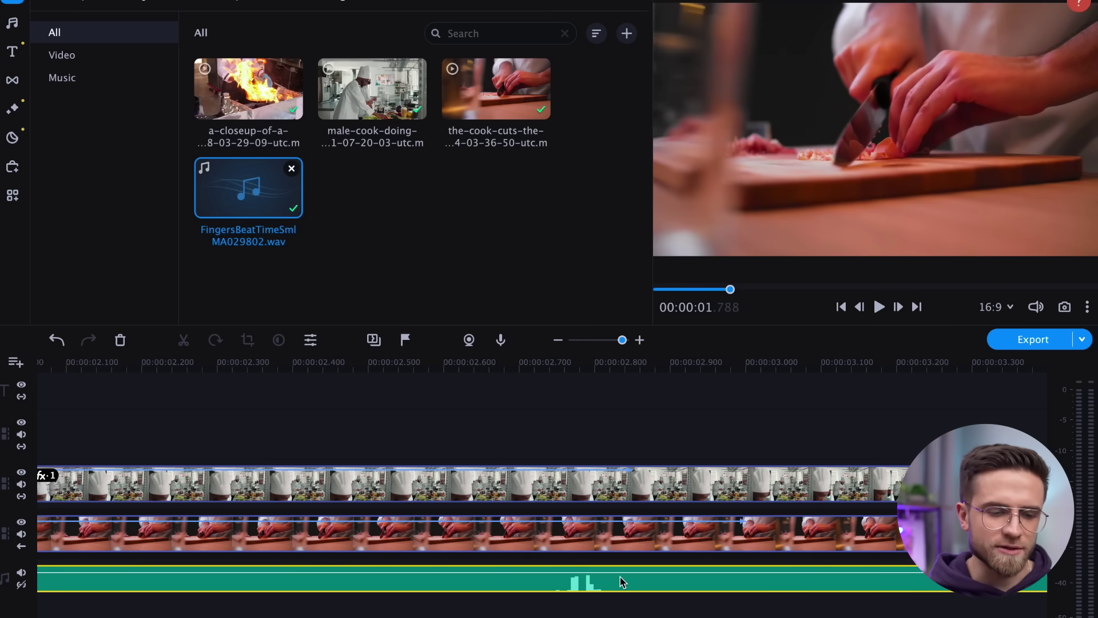
right_click(536, 573)
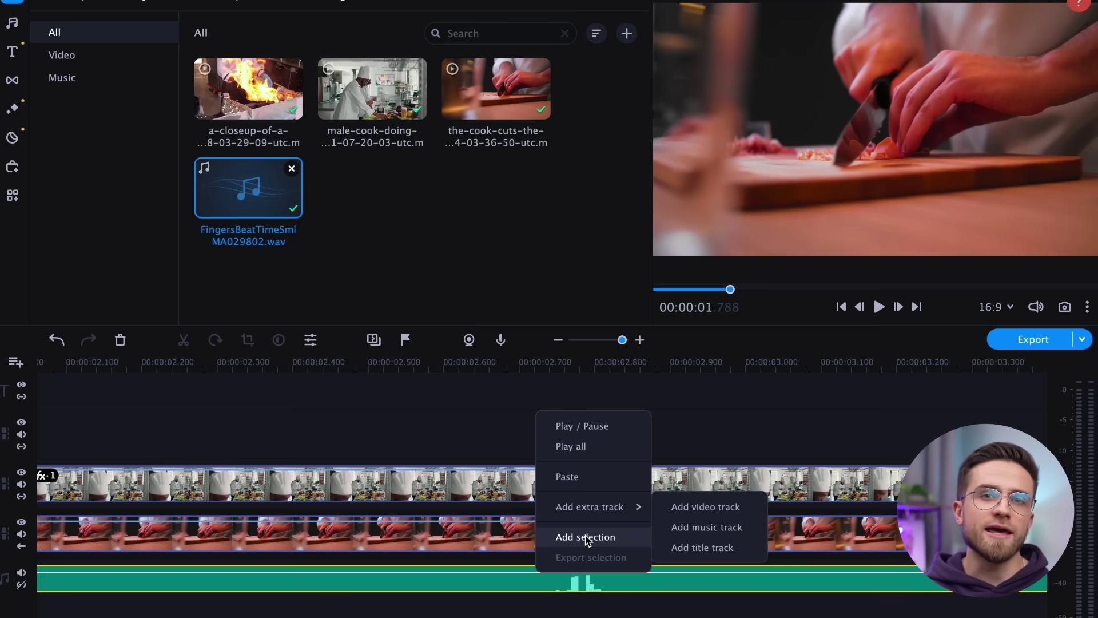
left_click(509, 580)
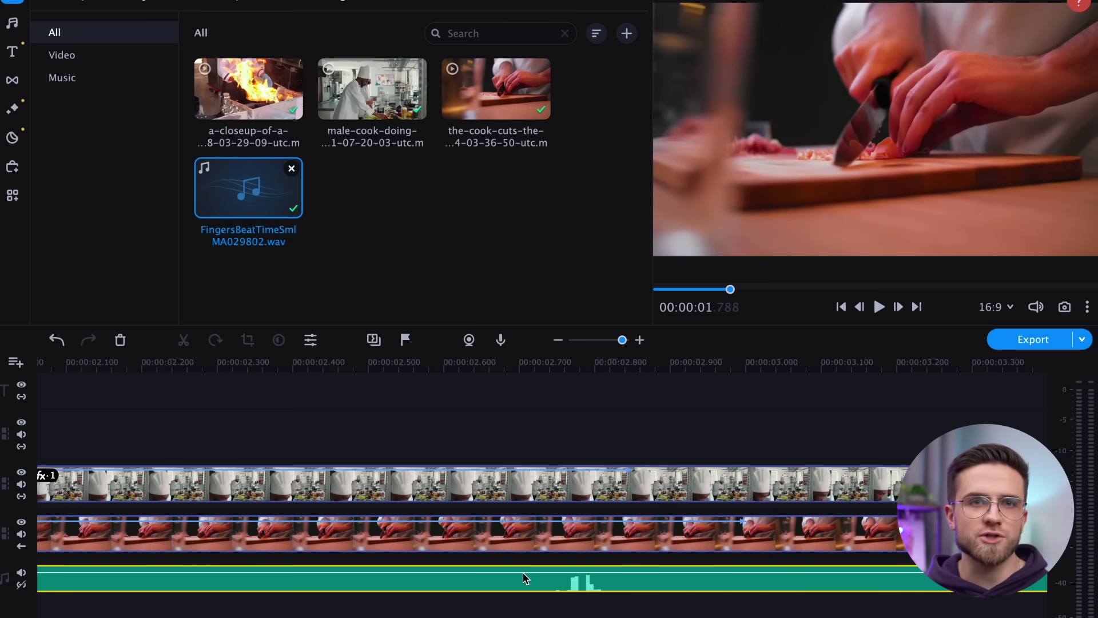
left_click(523, 572)
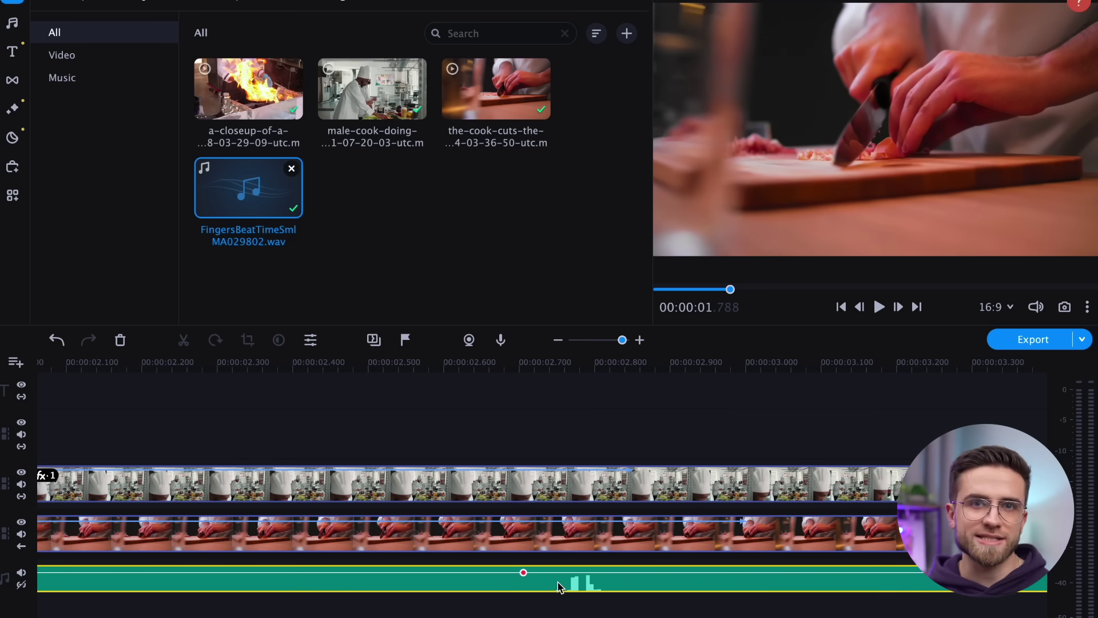
right_click(611, 575)
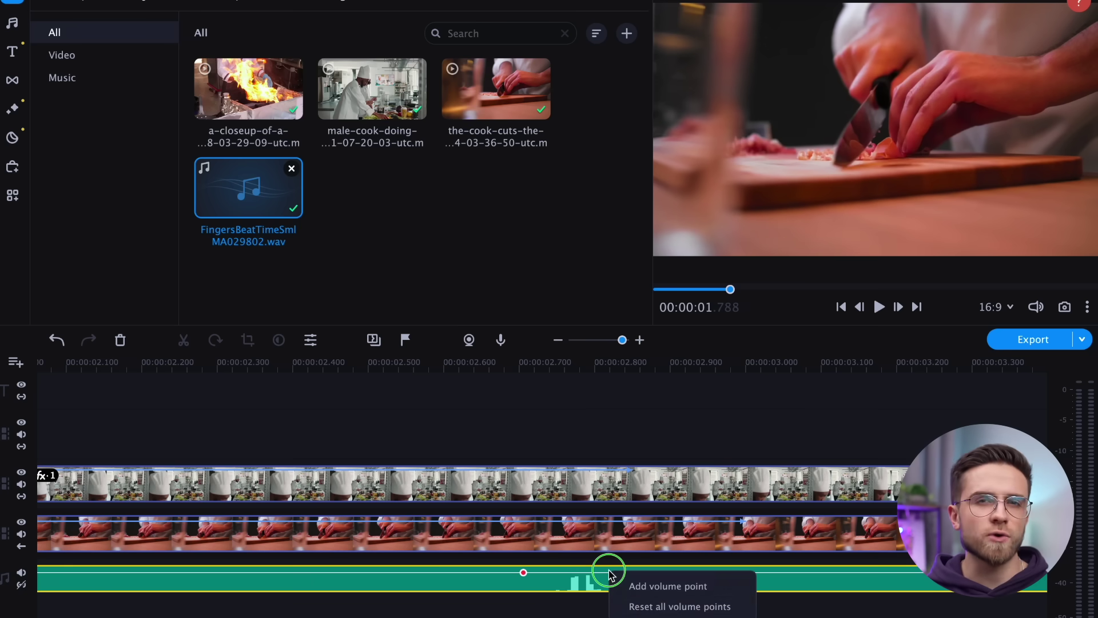
left_click(667, 586)
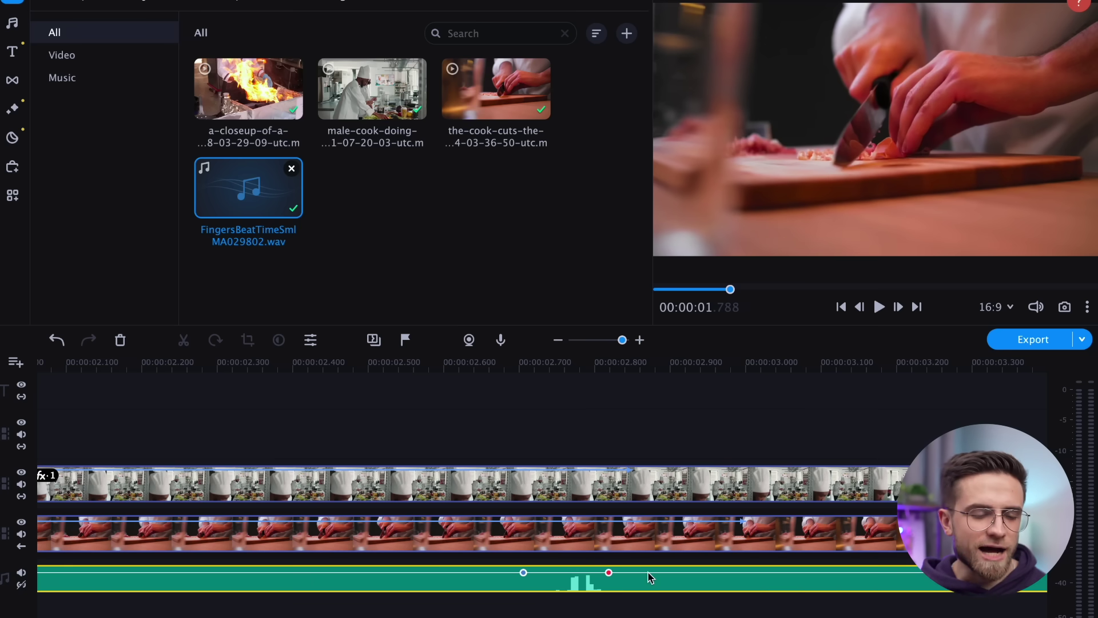
right_click(650, 577)
left_click(664, 582)
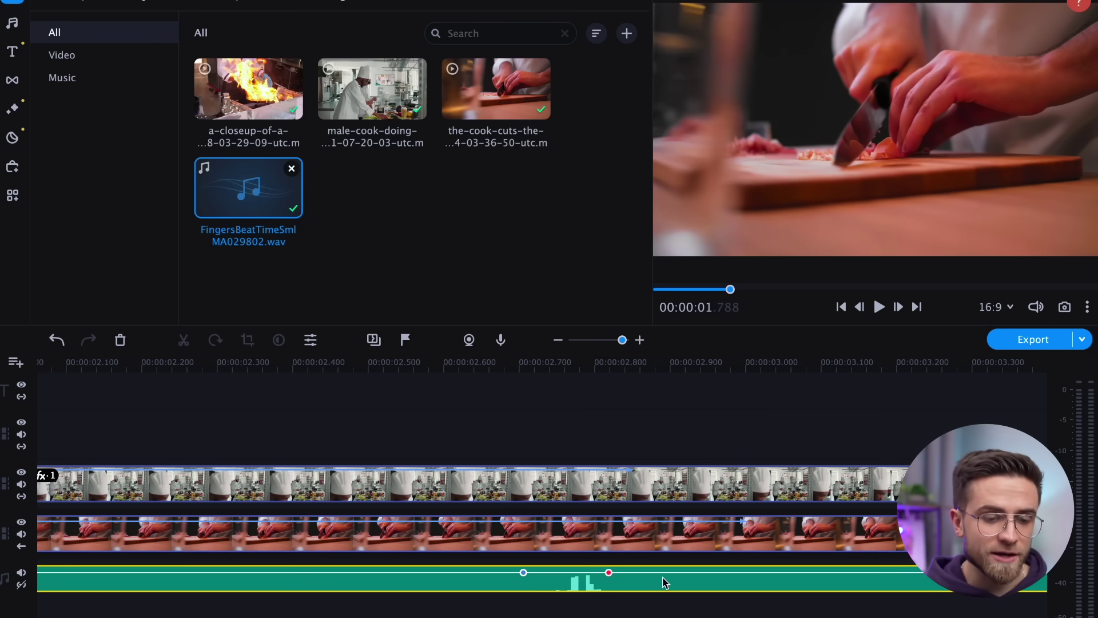
right_click(673, 577)
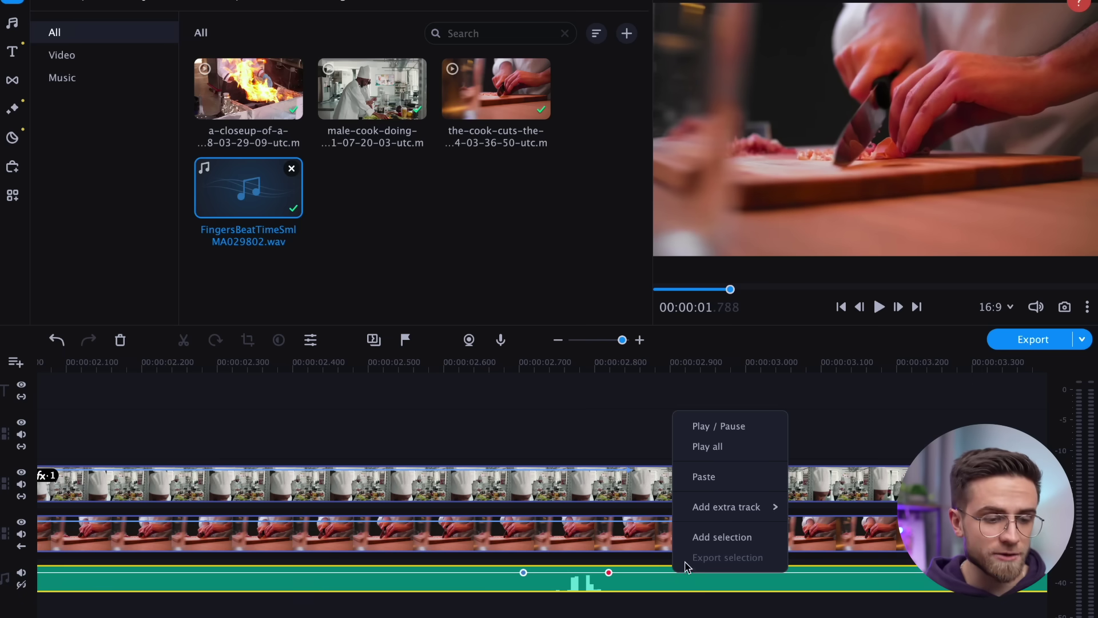
left_click(662, 582)
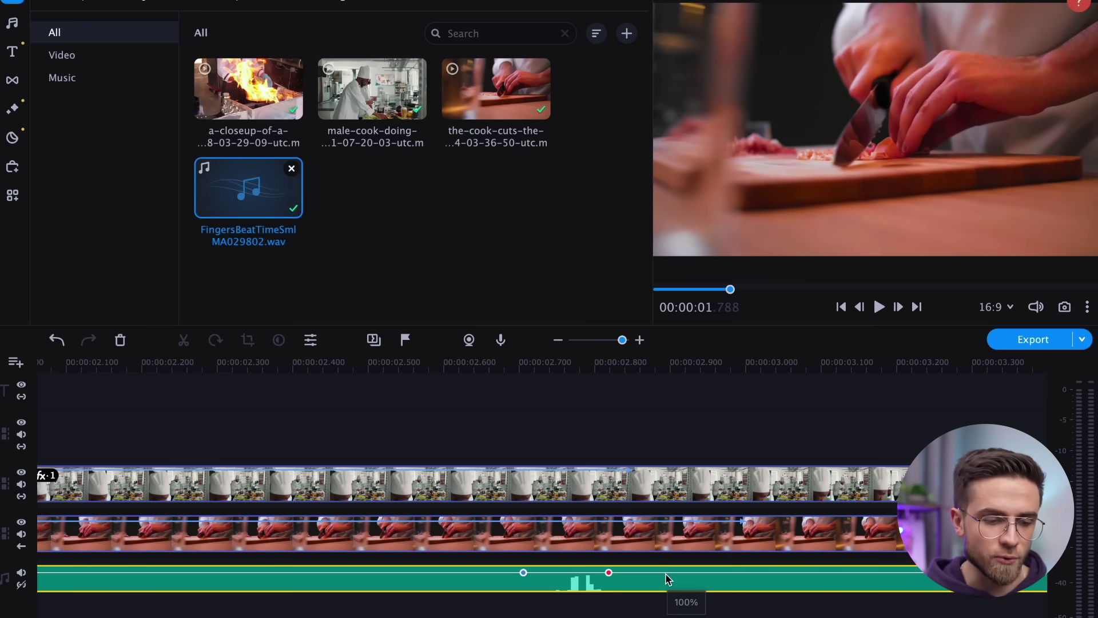
Add more volume points and pull them down so the music dips to 0%.
right_click(668, 579)
left_click(693, 588)
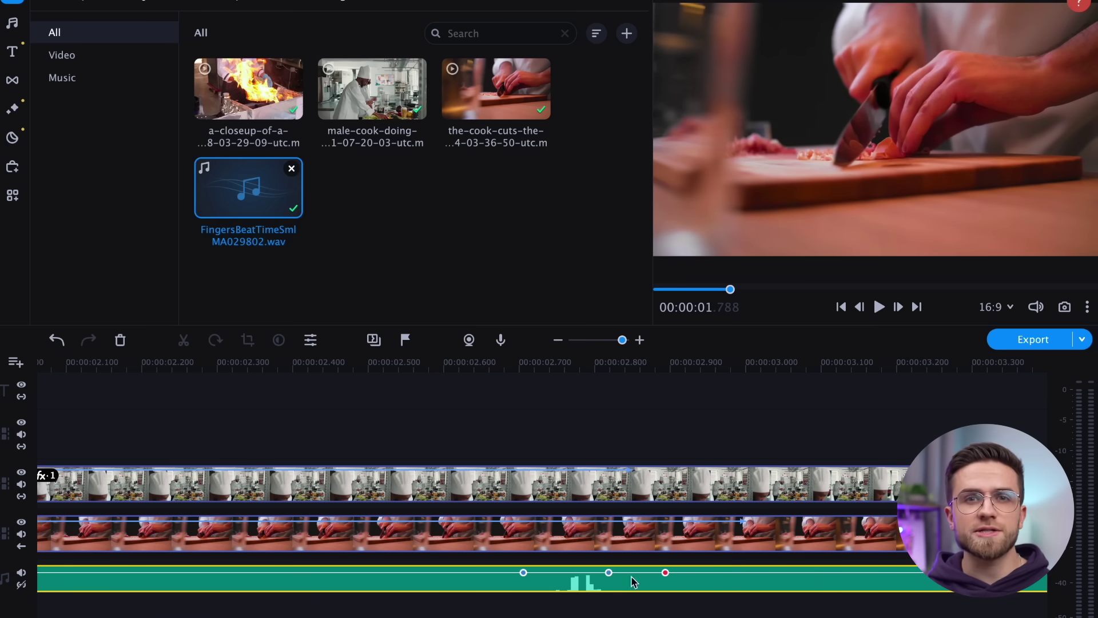
left_click_drag(606, 572, 544, 601)
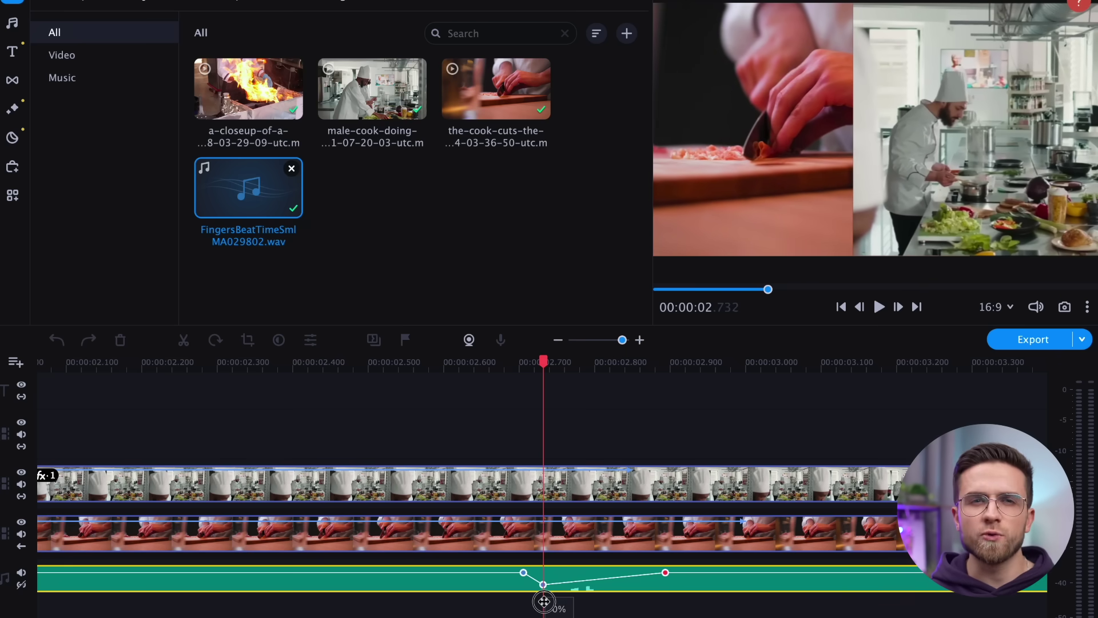
right_click(629, 582)
left_click(650, 593)
left_click_drag(632, 580, 632, 607)
scroll(632, 609, "left", 2)
scroll(632, 609, "right", 7)
scroll(632, 608, "right", 1)
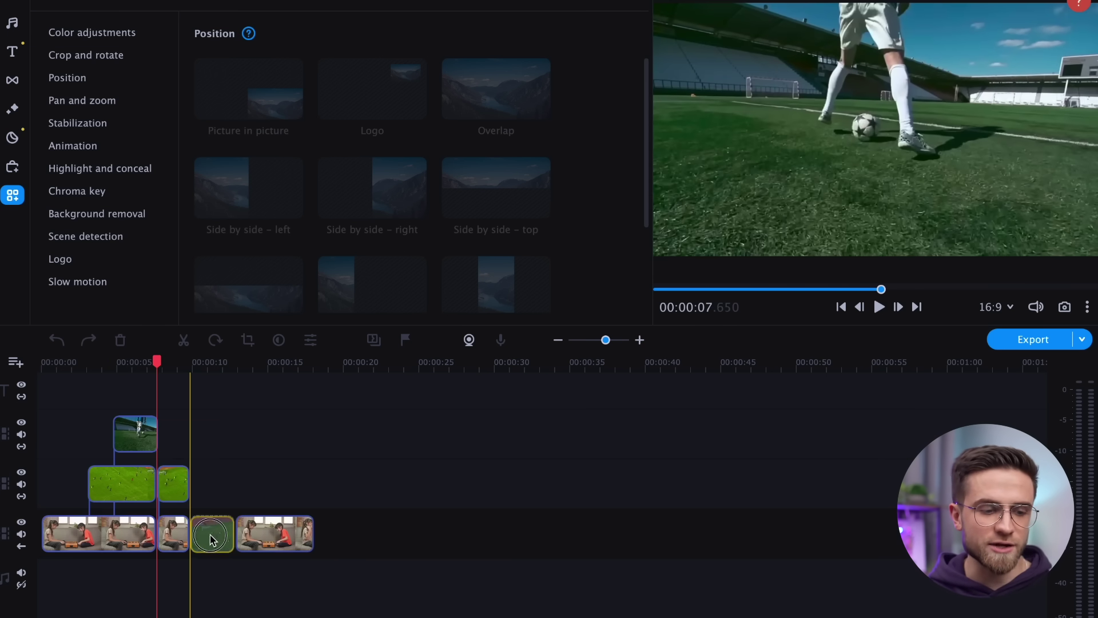
Select the green football clip and then the first clip on the main track to review them.
left_click(211, 534)
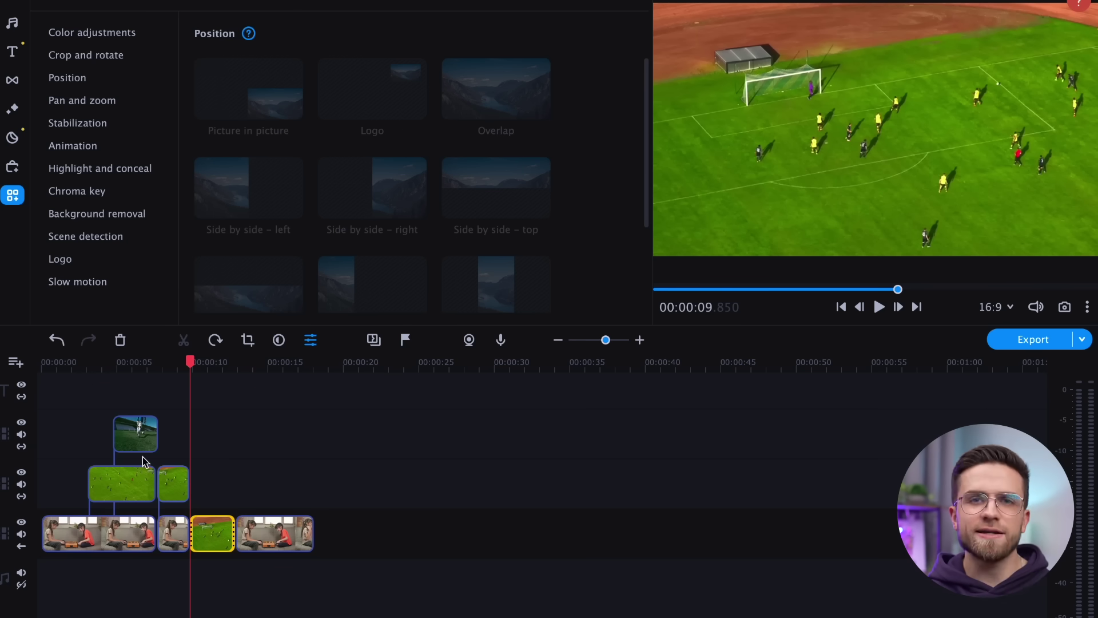
left_click(102, 539)
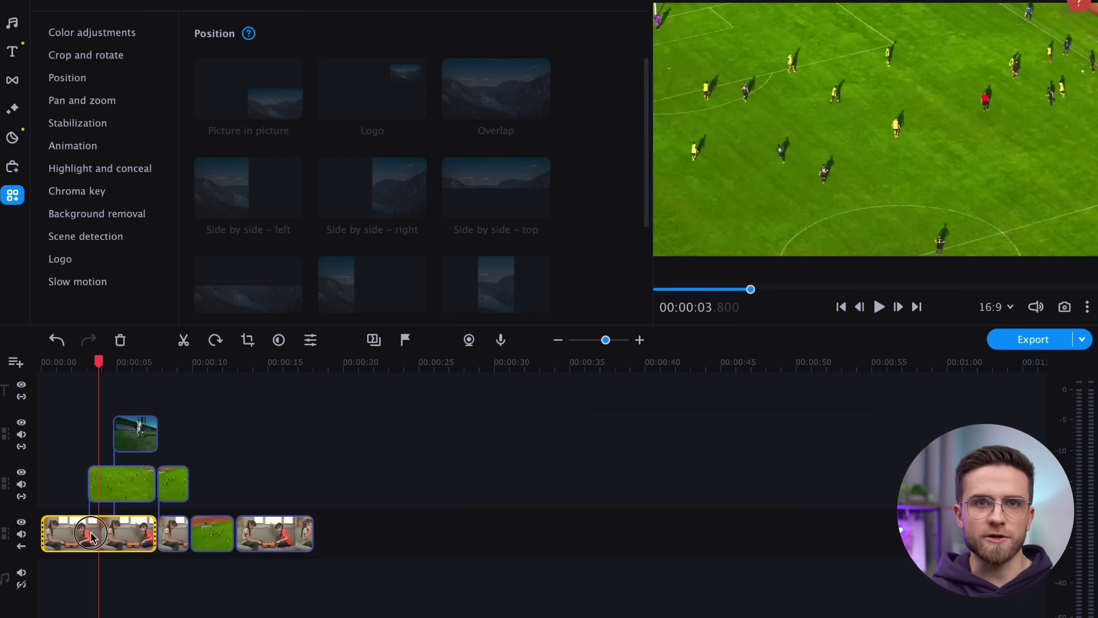